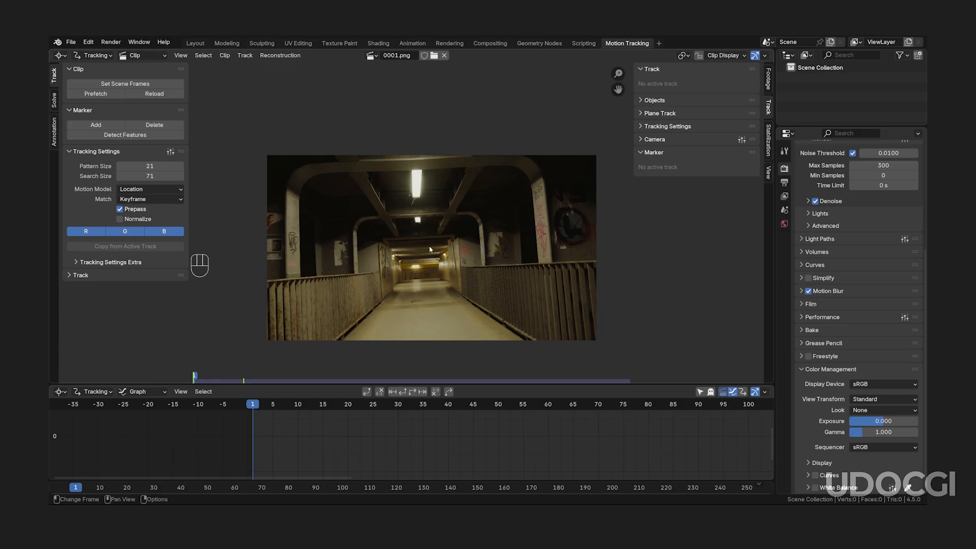
Step: Match the scene's frame range to the footage clip and prefetch its frames into memory
left_click(162, 85)
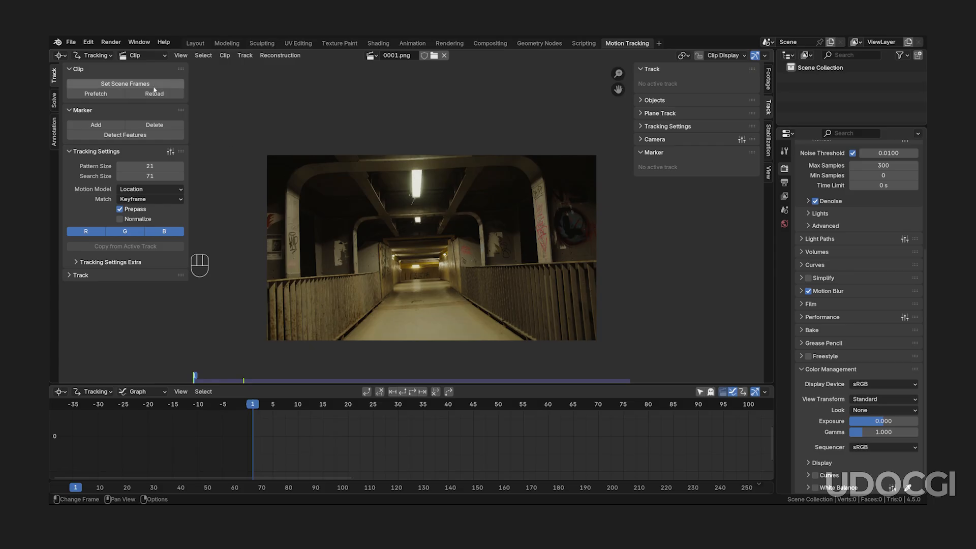
left_click(97, 93)
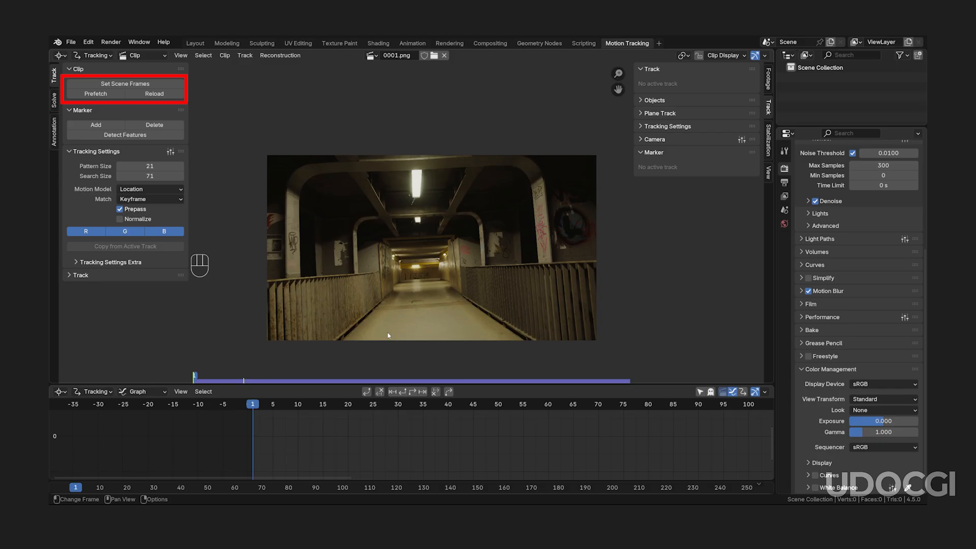
Step: Place a tracking marker on the dark triangular tear in the lower part of the wall poster behind the railing
scroll(306, 275, "up", 3)
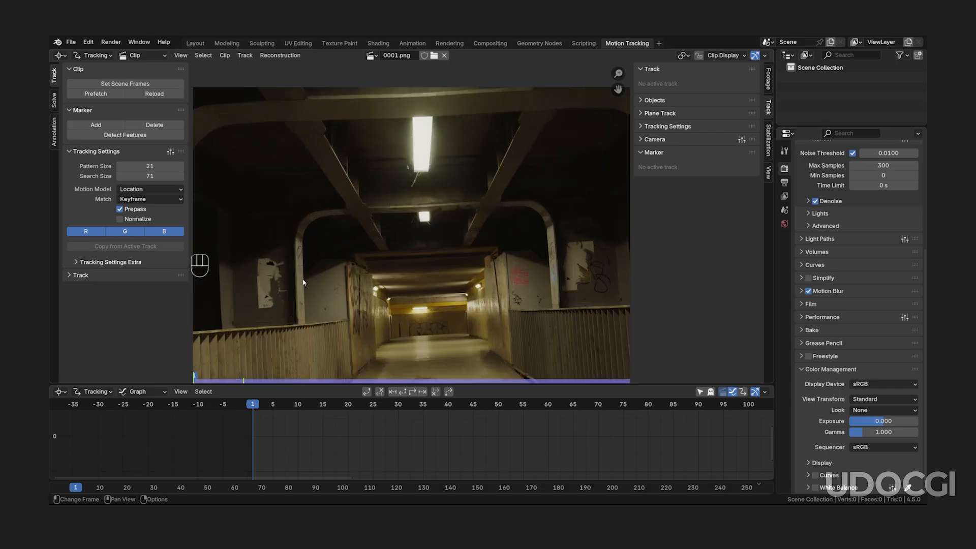
middle_click_drag(265, 320, 409, 250, "shift")
scroll(407, 249, "up", 8)
scroll(408, 253, "down", 3)
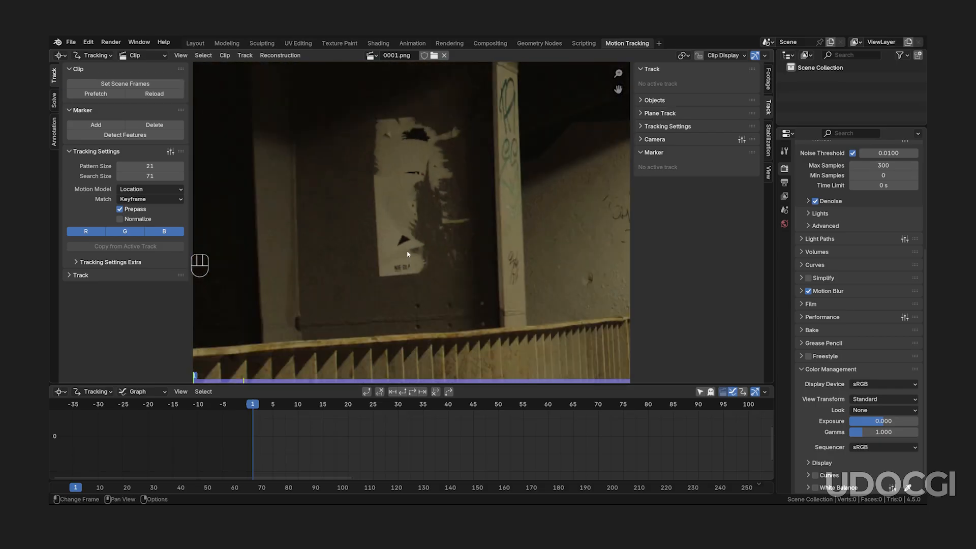
left_click(403, 241, "ctrl")
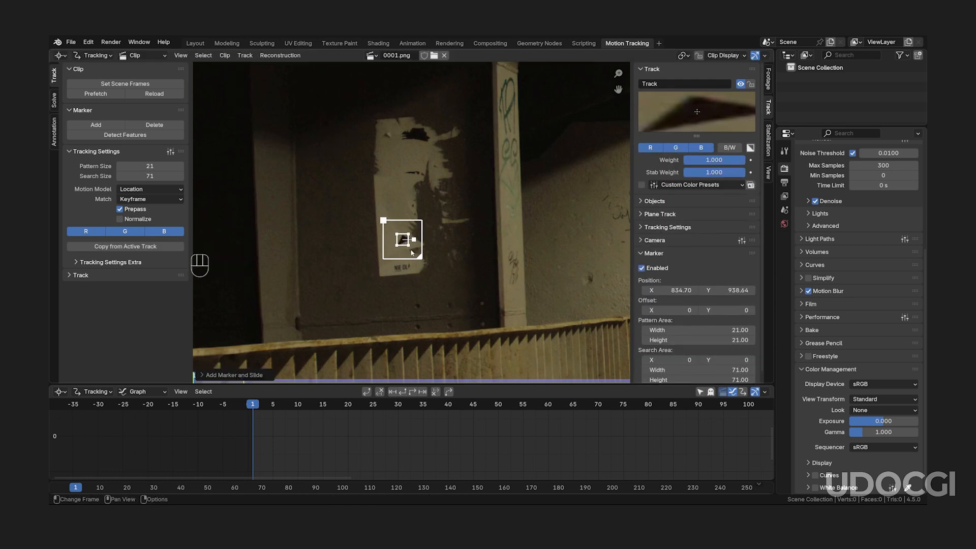
Step: Toggle the markers' search area display off and back on in the clip display options
left_click(723, 55)
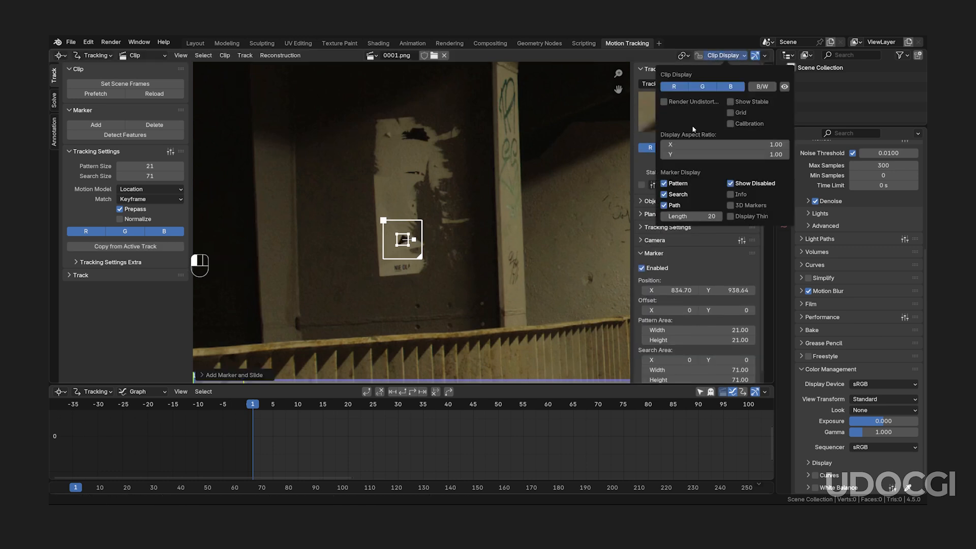
left_click(664, 195)
left_click(664, 195)
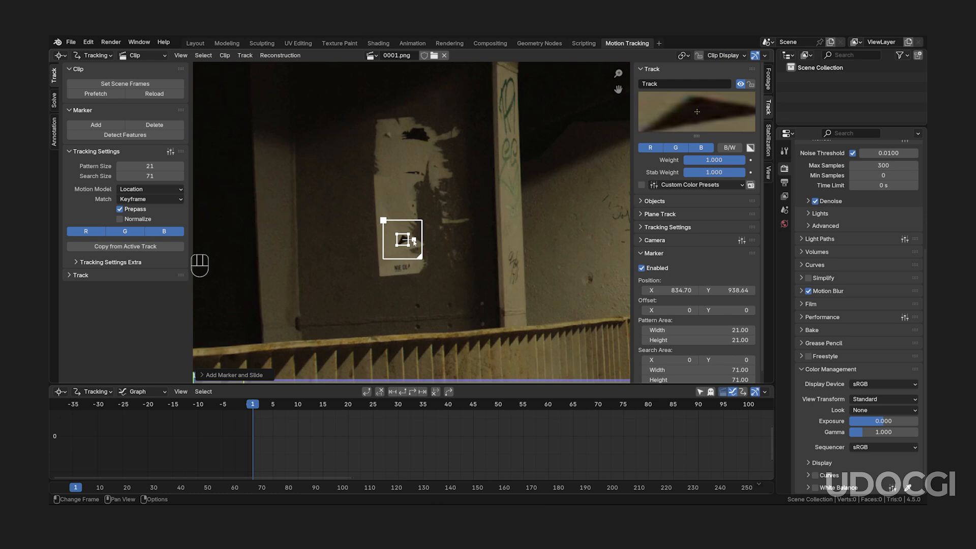
Step: Advance the footage frame by frame to frame 8 and return to frame 1, checking the poster detail against the marker's search area
key("Right")
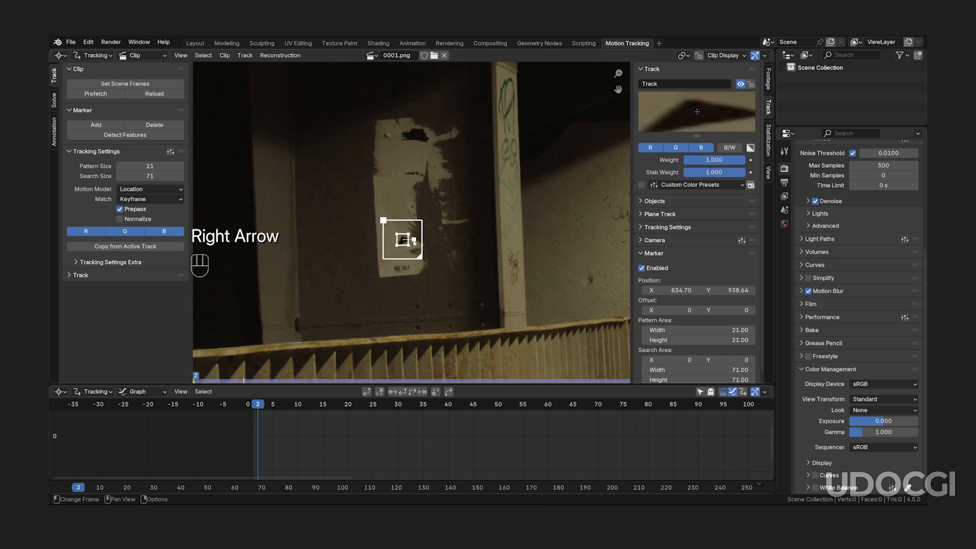
key("Right")
key("Right")
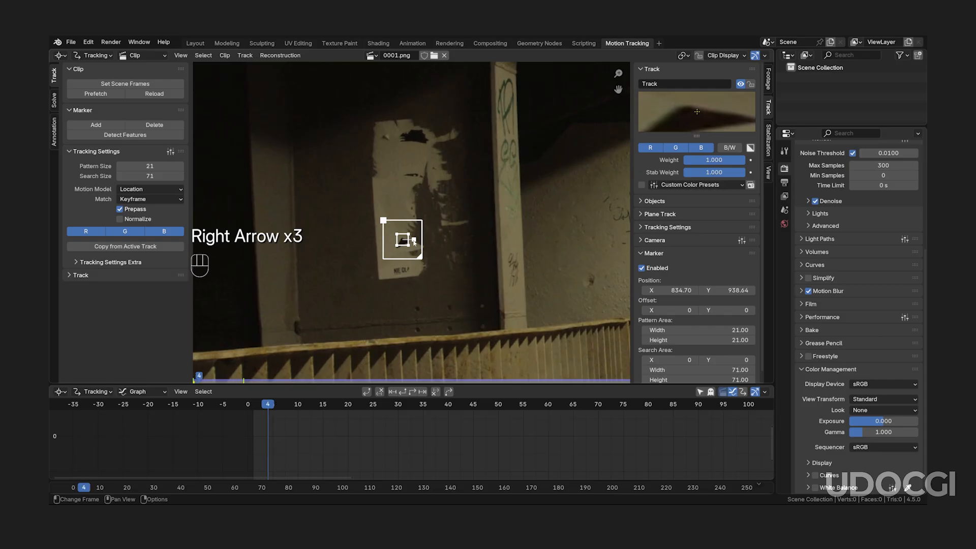
key("Right")
key("Right")
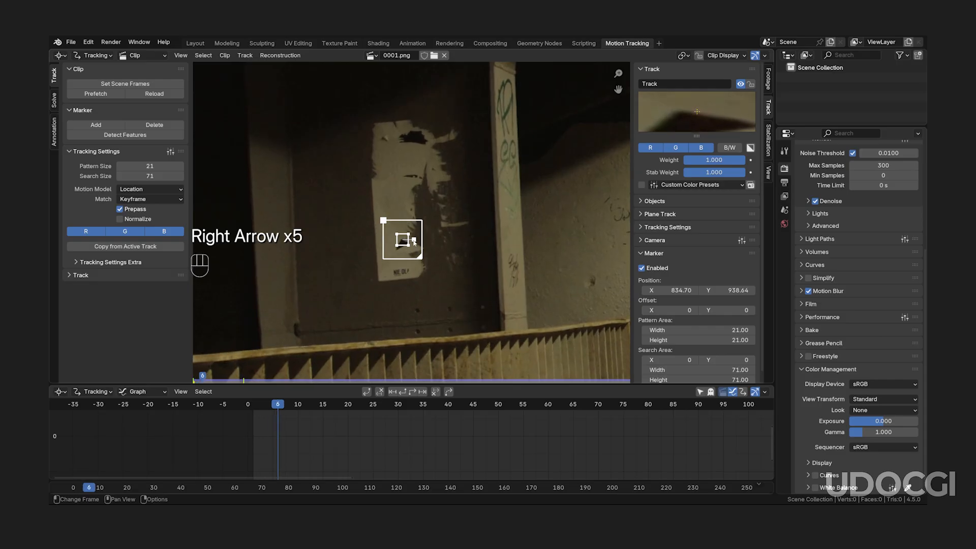
key("Right")
key("Right")
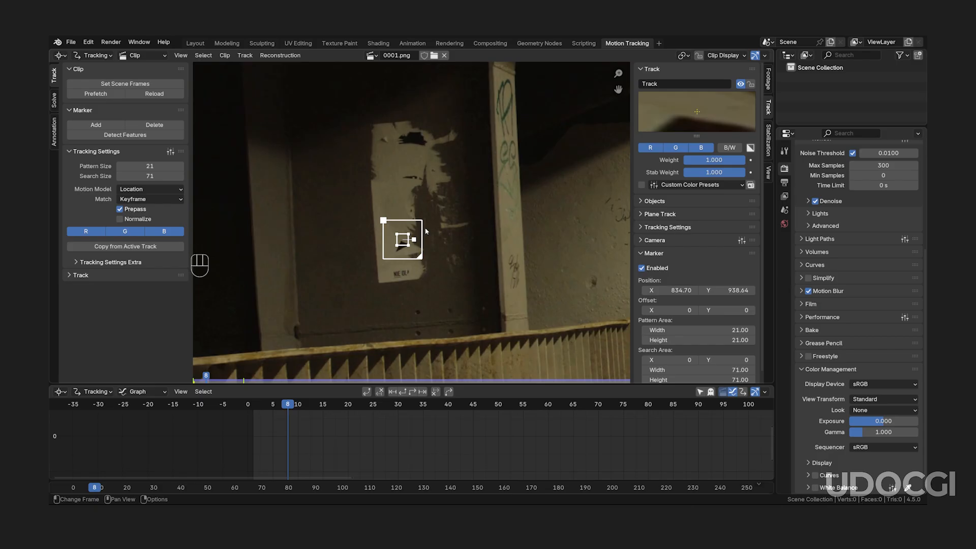
key("Left")
key("Left")
key("Left")
key("Left")
key("Left")
key("Left")
key("Left")
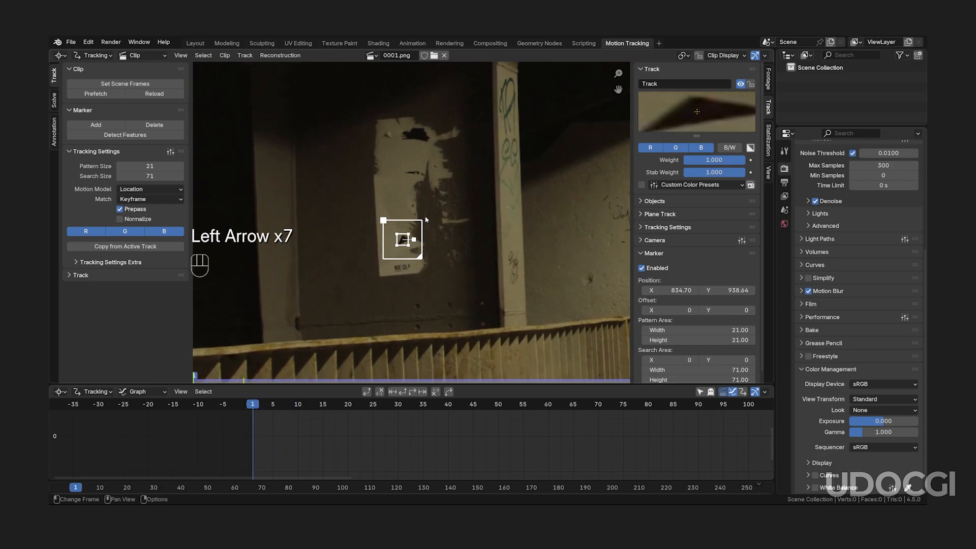
Step: Delete the marker on the wall poster
key("x")
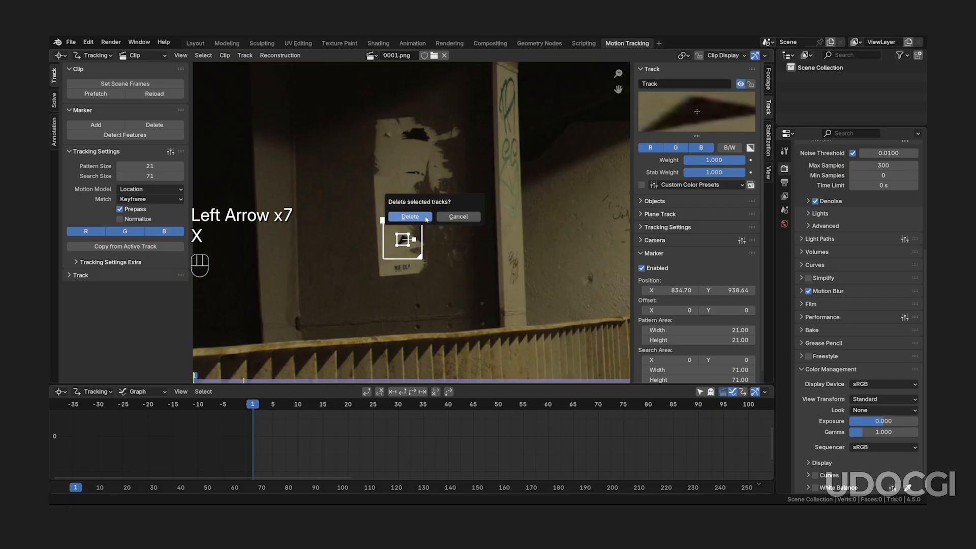
left_click(410, 217)
scroll(459, 228, "down", 4)
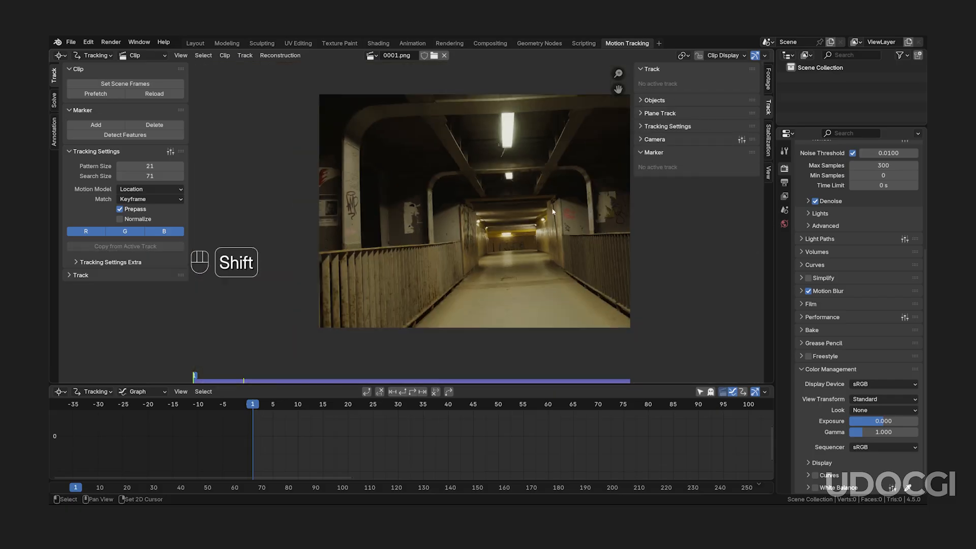
scroll(459, 228, "down", 1)
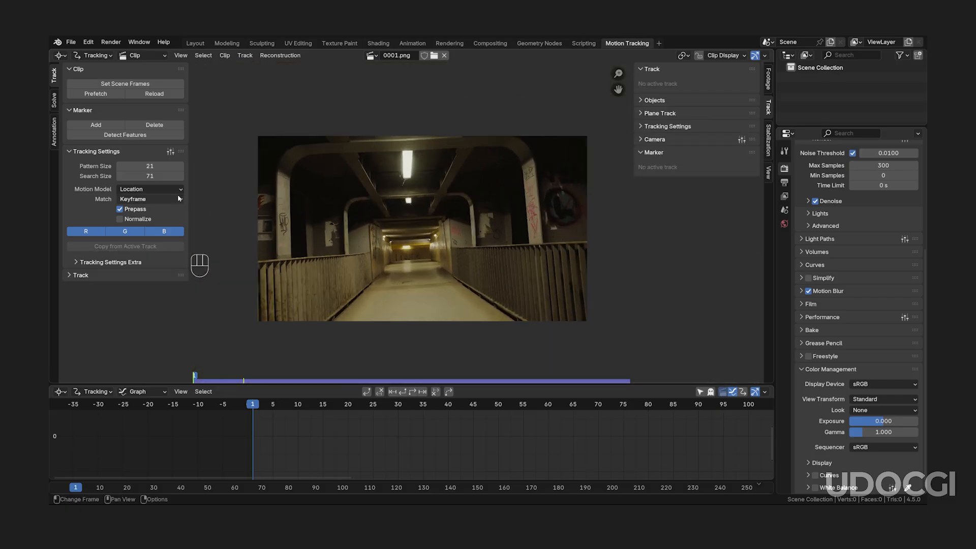
Step: Configure the tracking settings with the Affine motion model, Previous frame matching and Normalize enabled
left_click(162, 189)
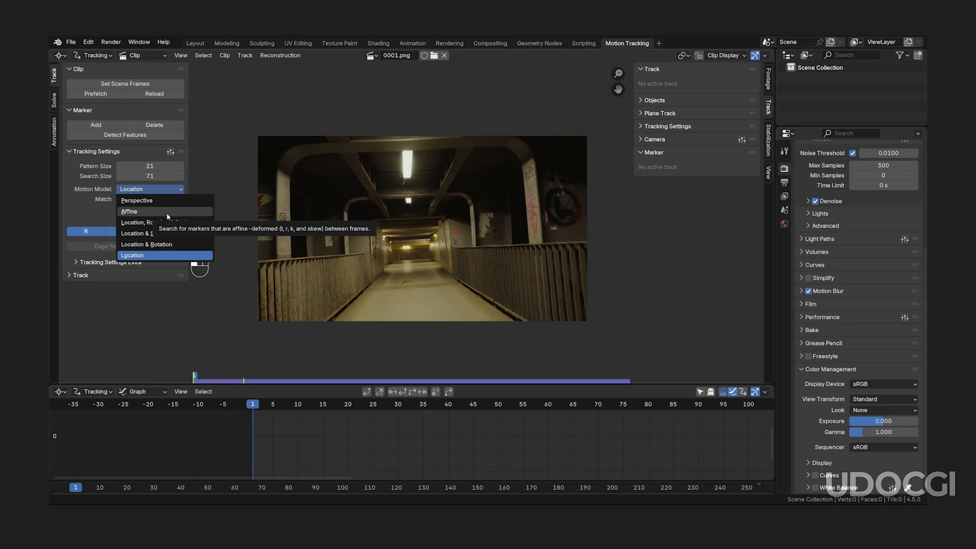
left_click(166, 212)
left_click(167, 199)
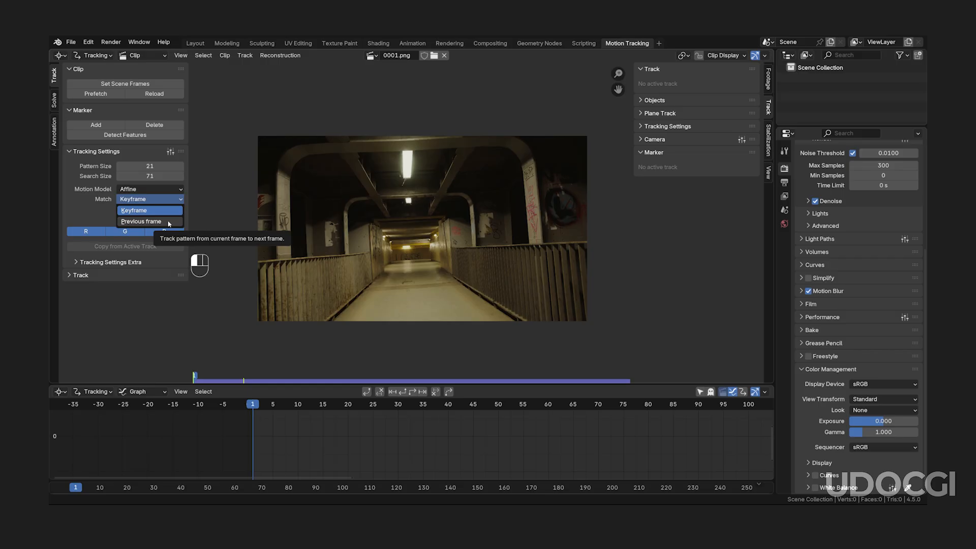
left_click(169, 223)
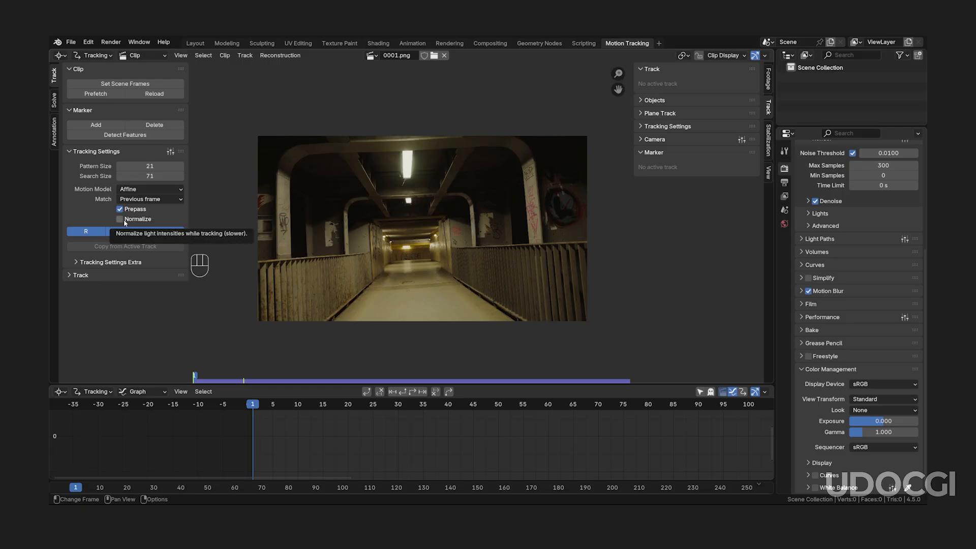
left_click(125, 222)
Step: Set the correlation to 0.9 in the extra tracking settings
left_click(85, 262)
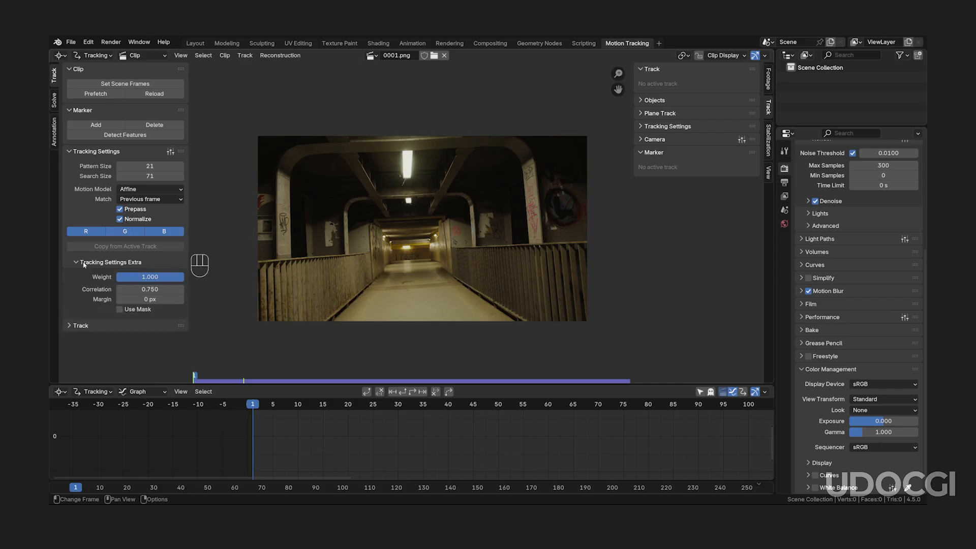
left_click(154, 290)
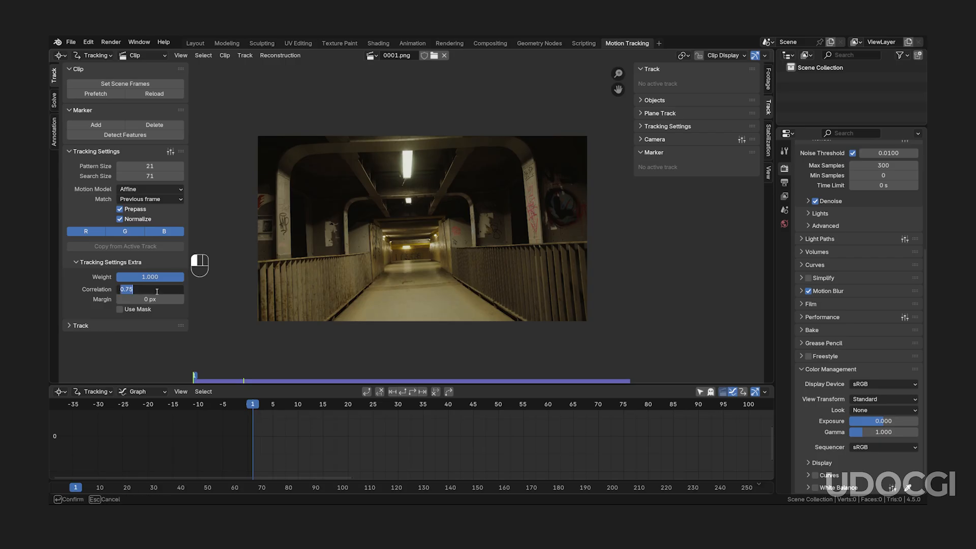
type("0.9")
key("Return")
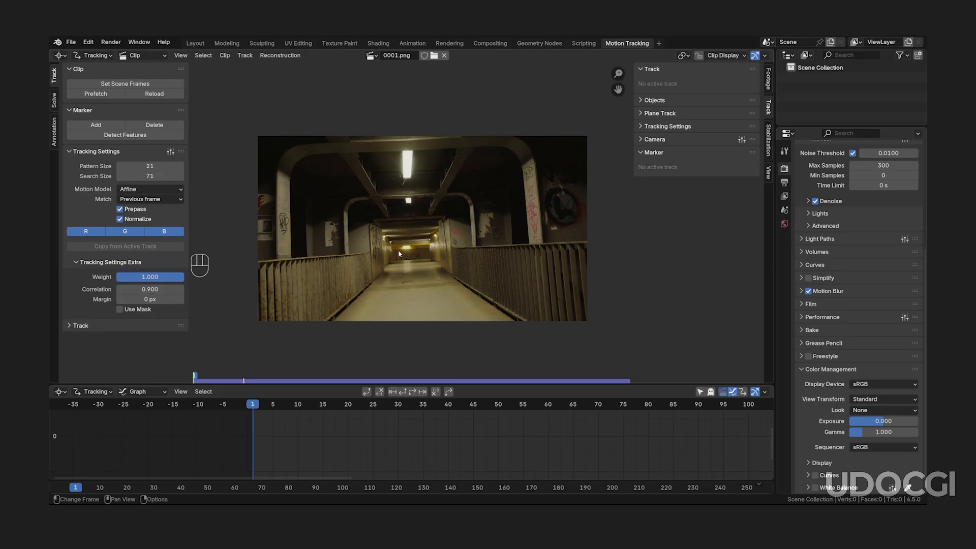
Step: Detect features across the whole first frame with a threshold of 0.01 and a distance of 80
left_click(161, 137)
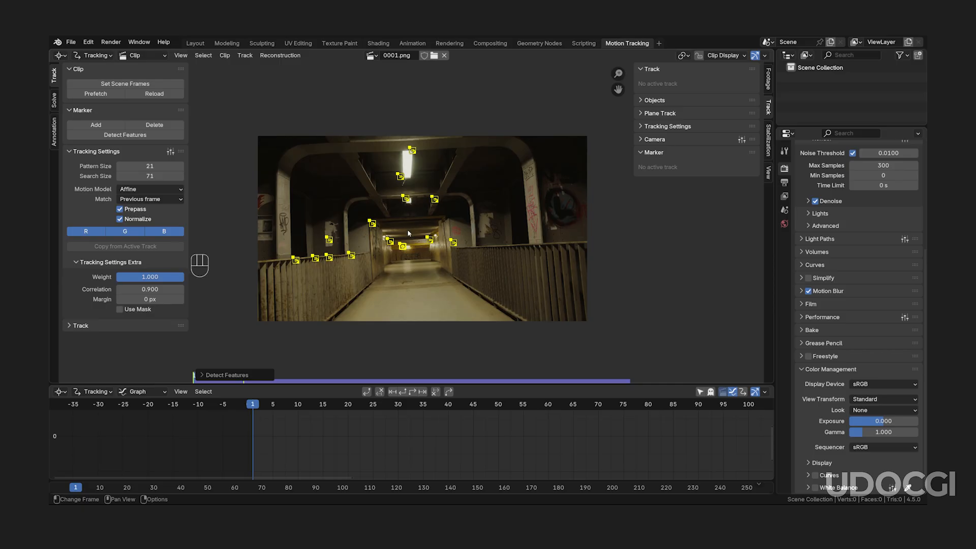
left_click(207, 373)
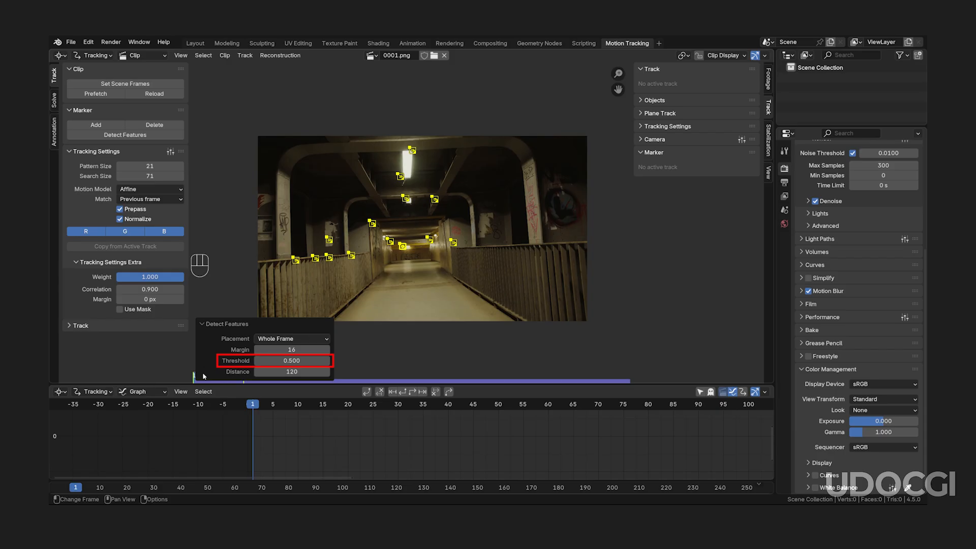
left_click(292, 360)
type("0.01")
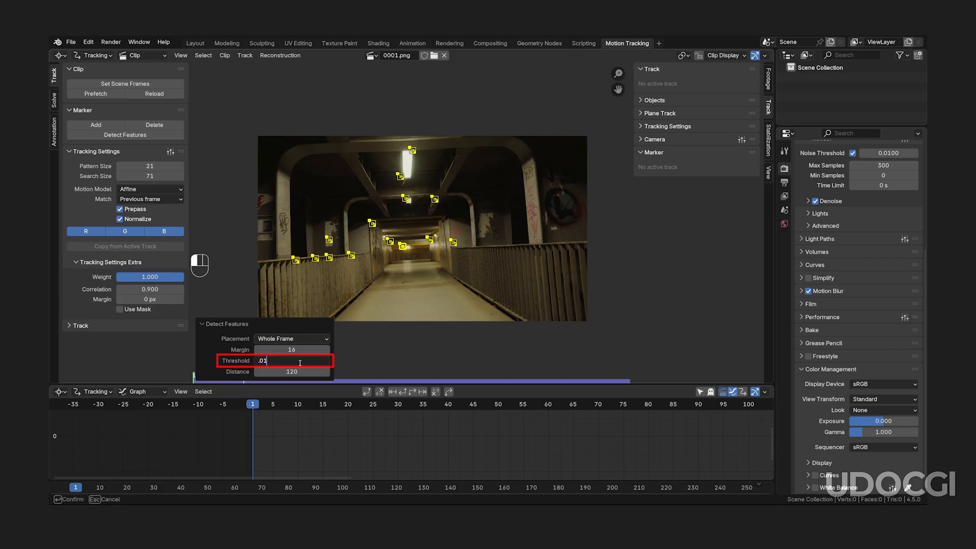
key("Return")
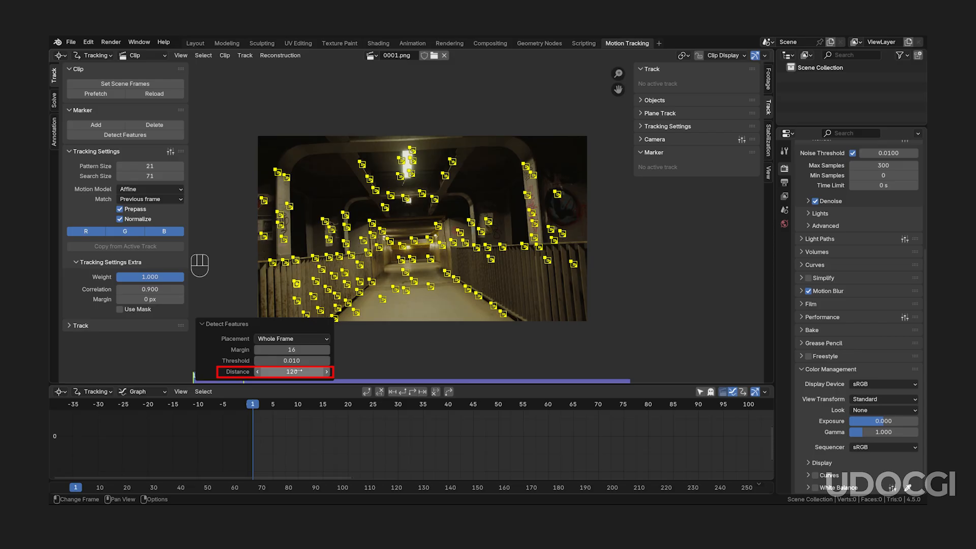
left_click(298, 372)
type("80")
key("Return")
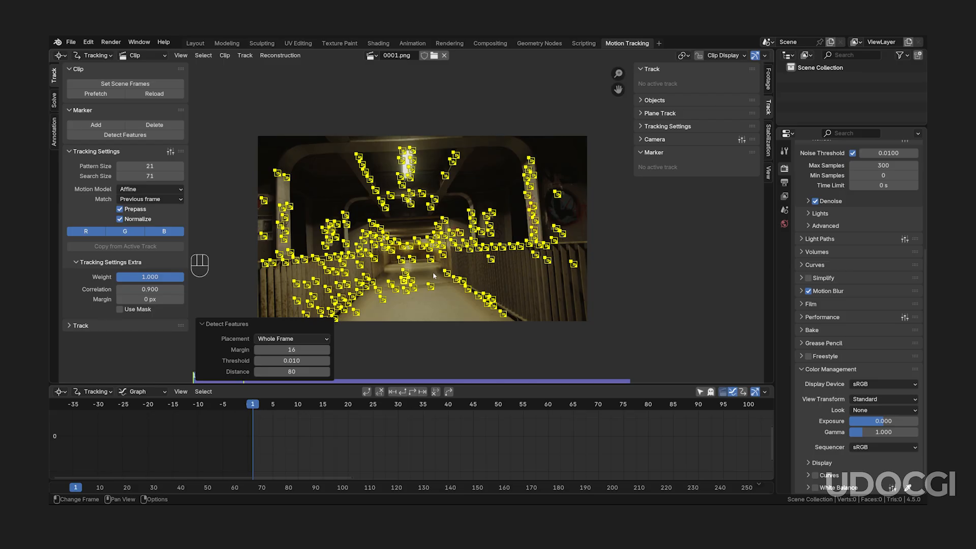
Step: Track the detected markers forward through the whole clip and inspect their full curves in the tracking graph
key("ctrl+t")
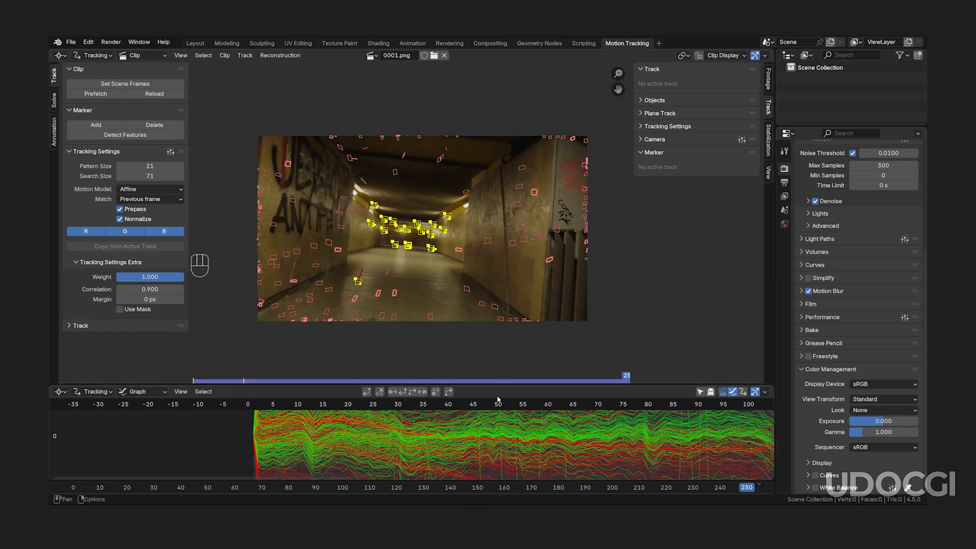
scroll(517, 430, "down", 12)
scroll(516, 430, "down", 4)
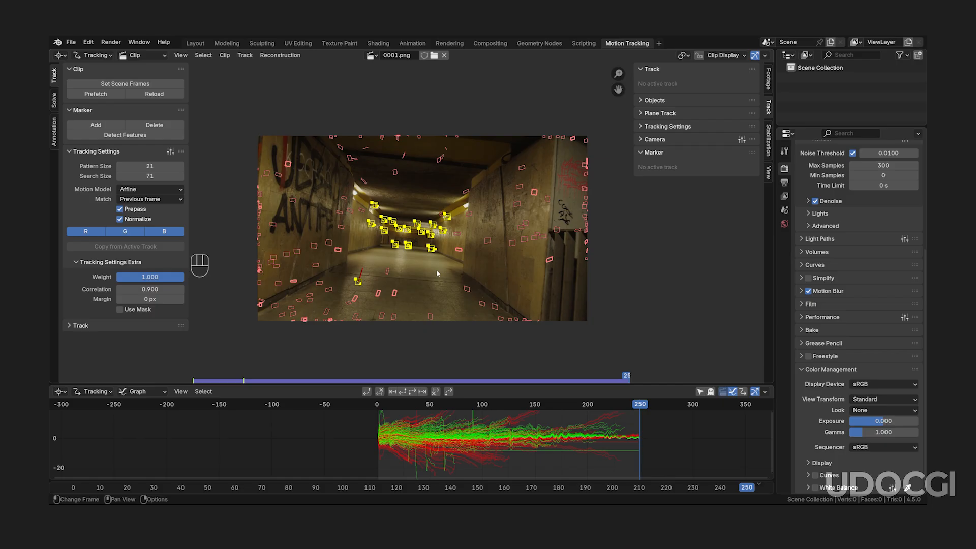
Step: Detect features again on frame 250 and track the markers backward through the clip
left_click(167, 140)
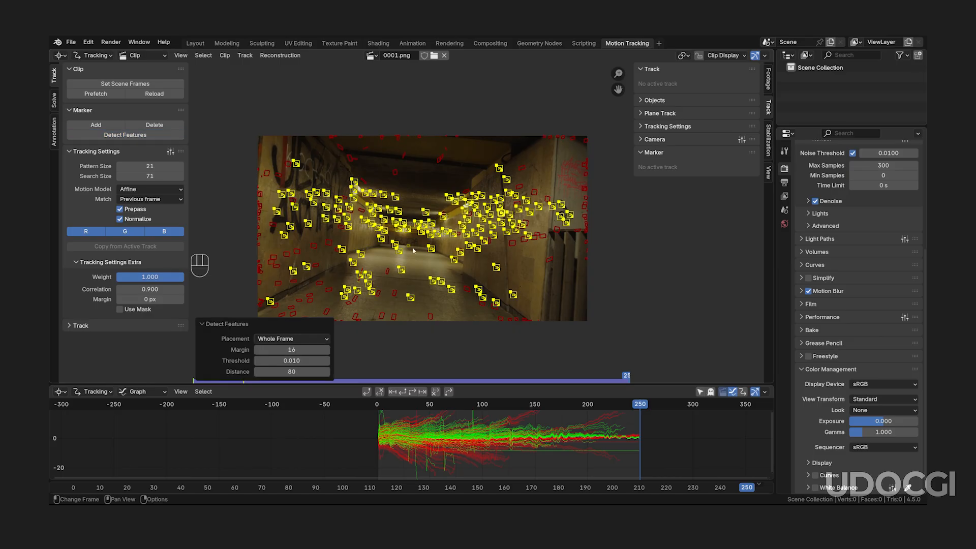
key("ctrl+shift+t")
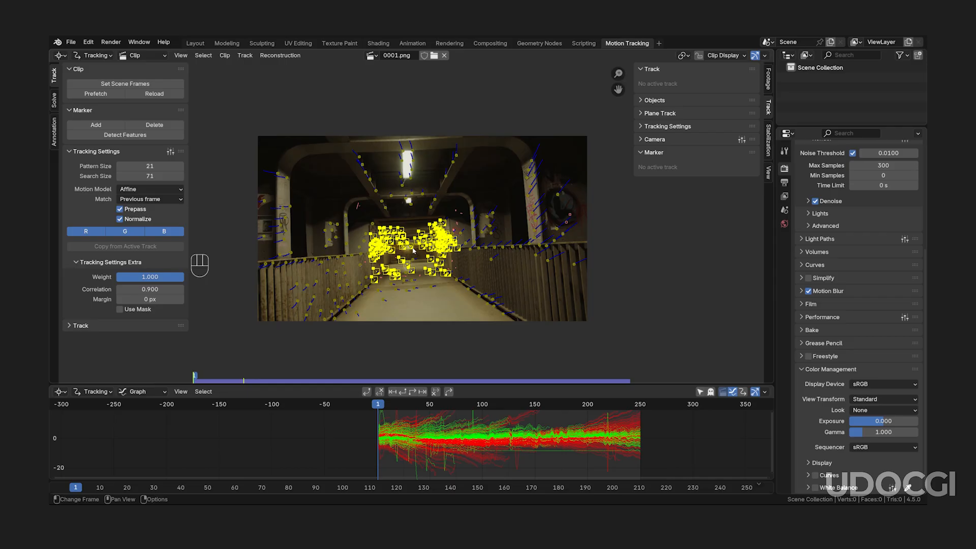
Step: Split the tracking graph area, change the upper part to a Timeline and shrink it to its header
left_click_drag(52, 478, 49, 453)
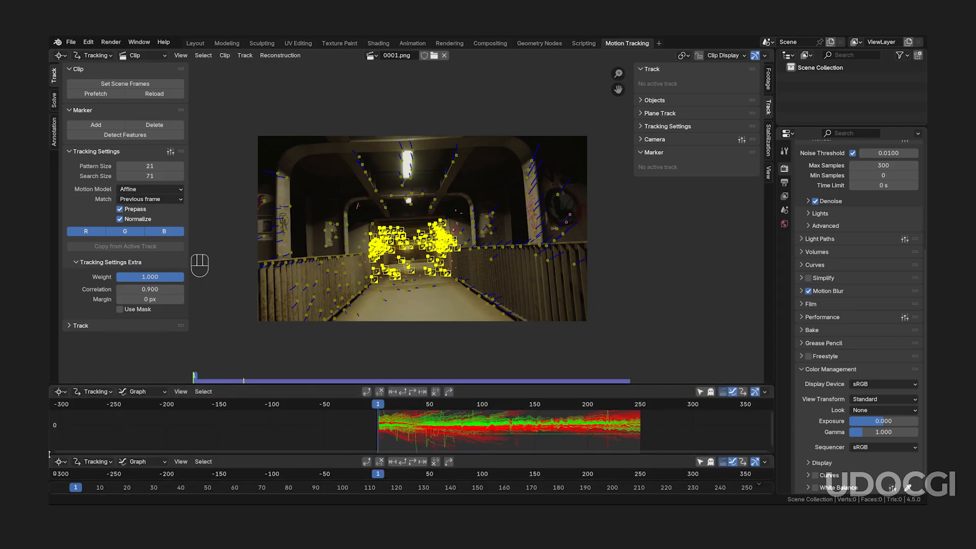
left_click(60, 391)
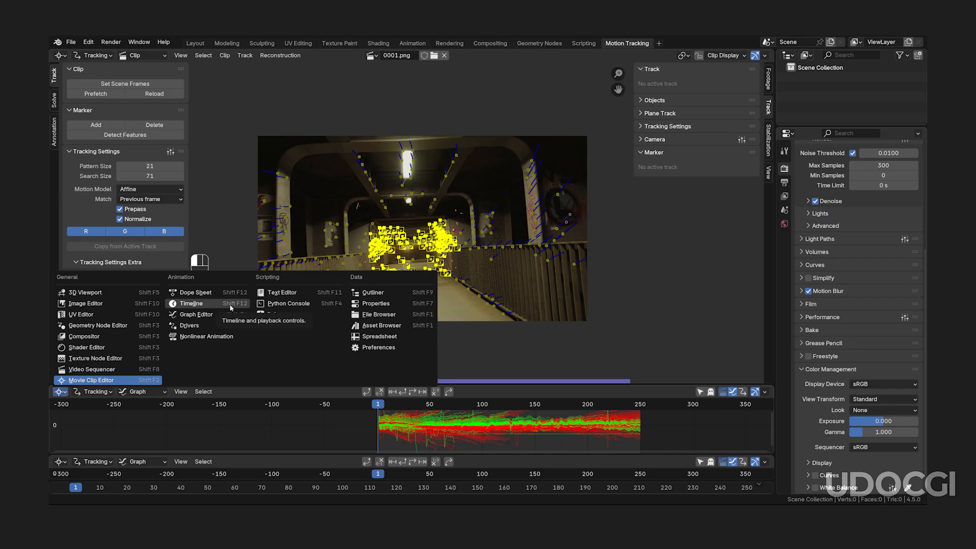
left_click(191, 303)
left_click_drag(427, 455, 472, 395)
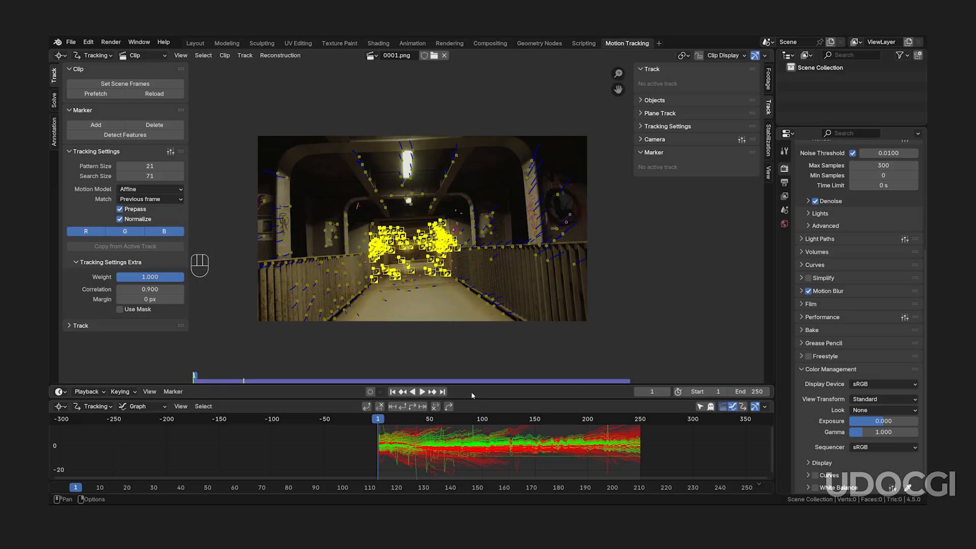
Step: Go to frame 80 and detect features on it
left_click(652, 391)
type("80")
key("Return")
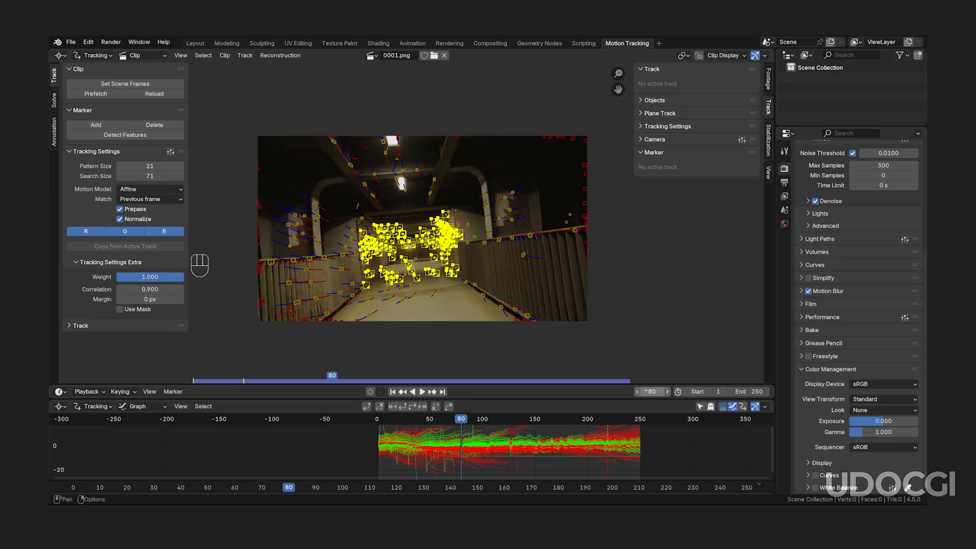
left_click(161, 139)
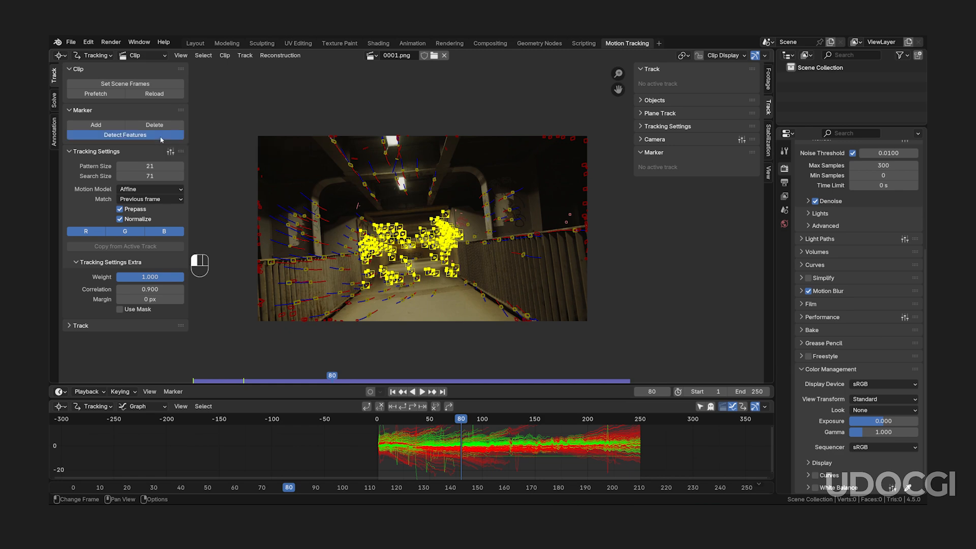
Step: Track the markers detected on frame 80 forward, return to frame 80 and track them backward through the clip
key("ctrl+t")
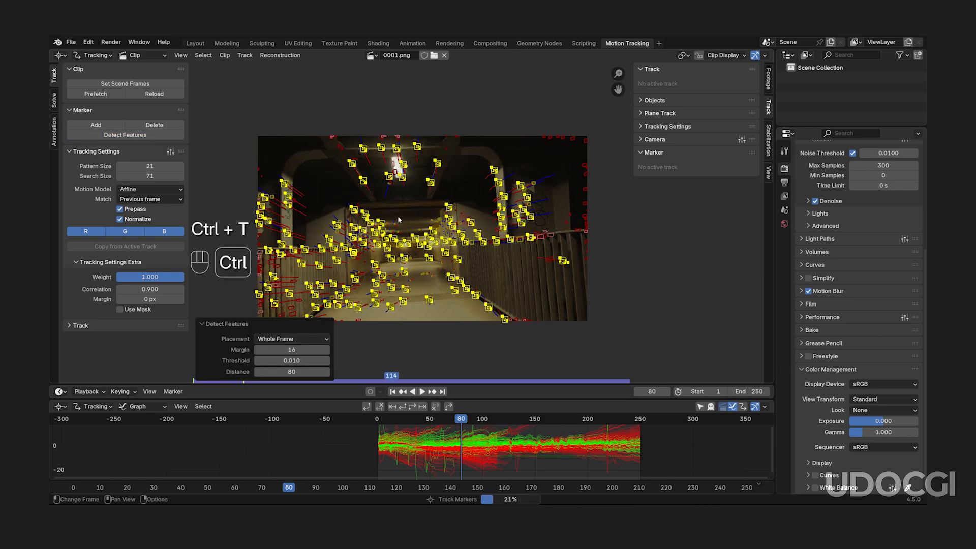
left_click(650, 391)
type("80")
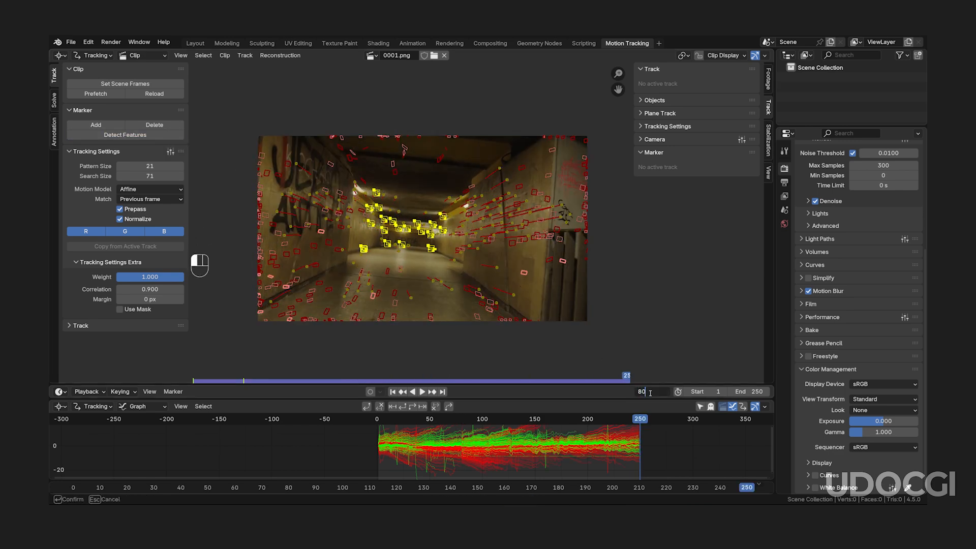
key("Return")
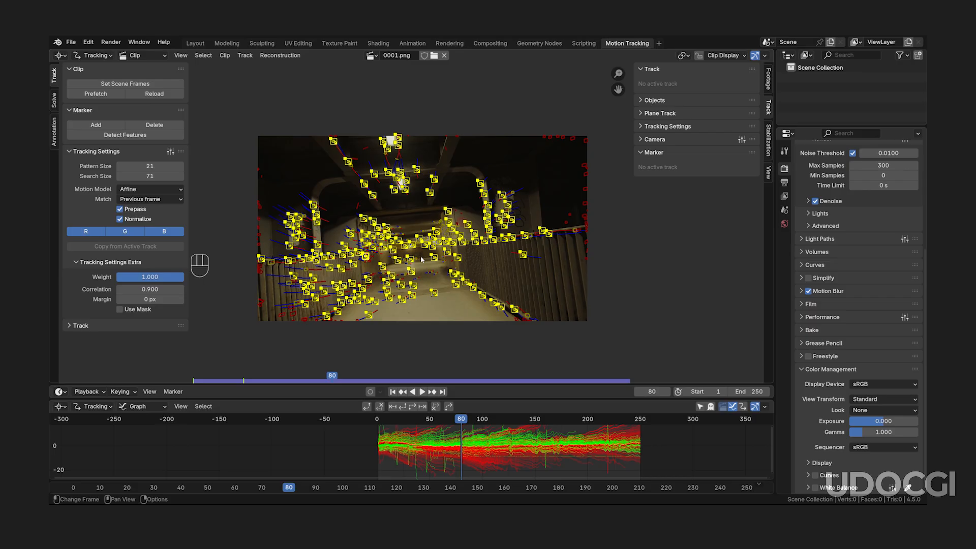
key("ctrl+shift+t")
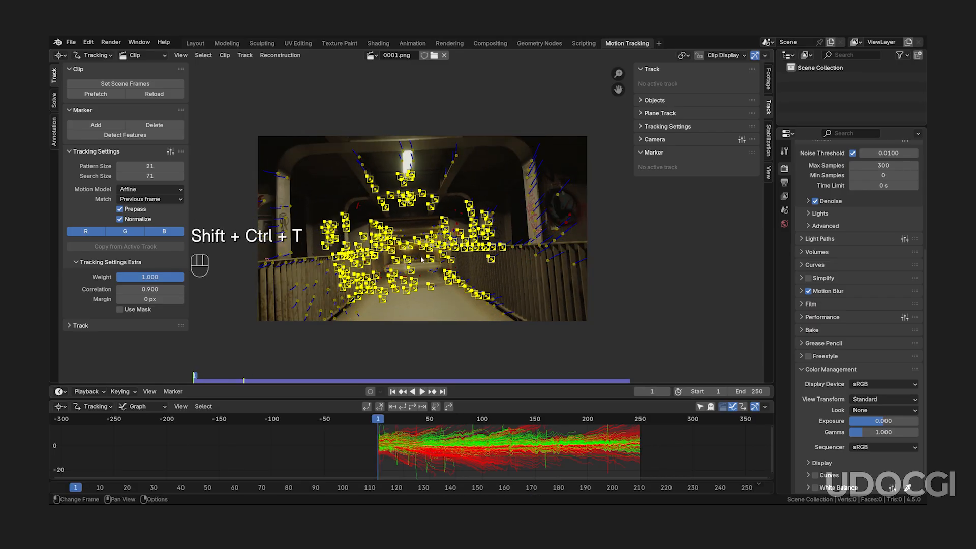
Step: Go to frame 160 and detect features on it
left_click(654, 391)
type("160")
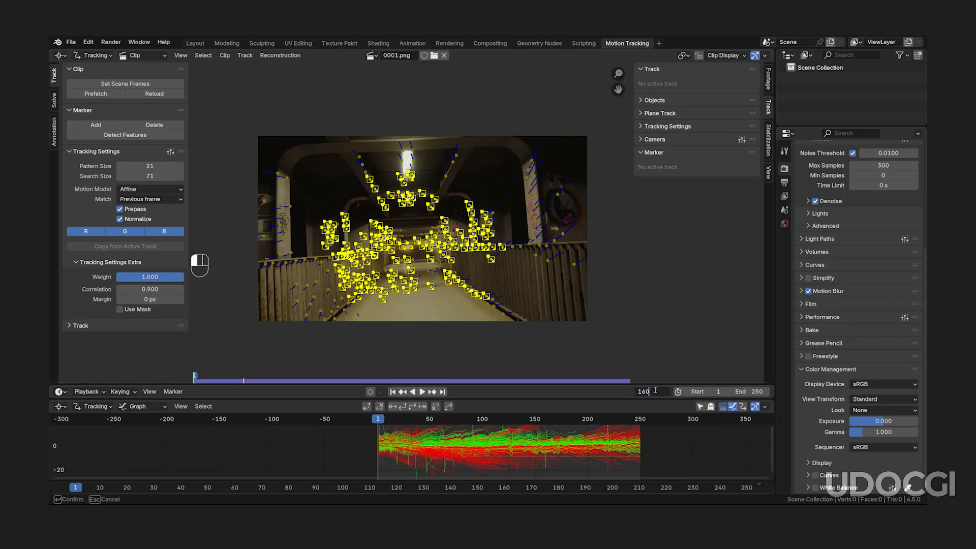
key("Return")
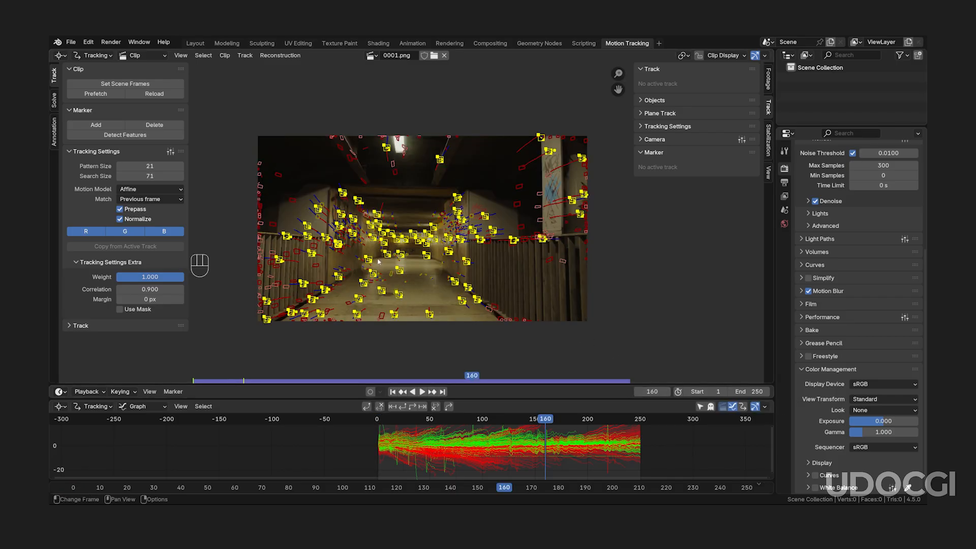
left_click(162, 136)
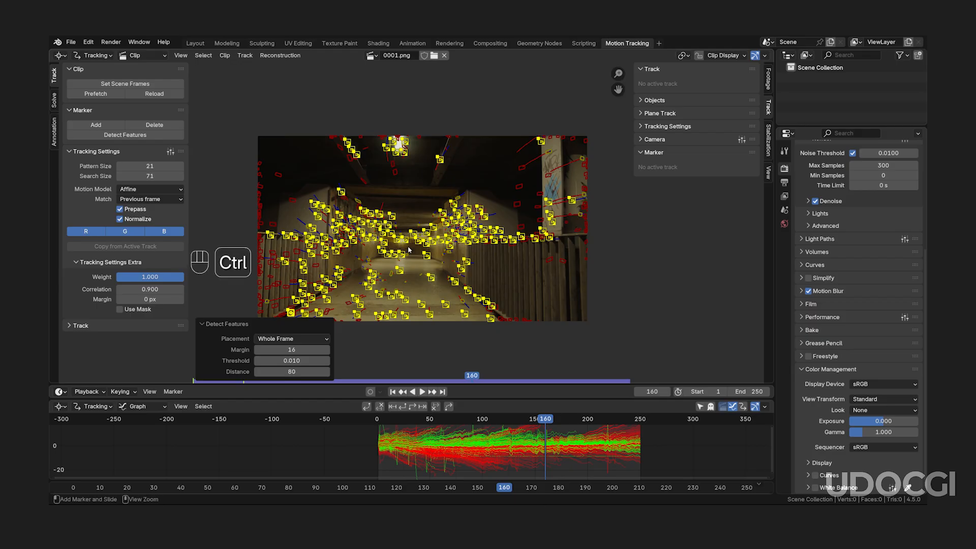
Step: Track the new markers forward from frame 160, return to frame 160 and track them backward to the clip's start
key("ctrl+t")
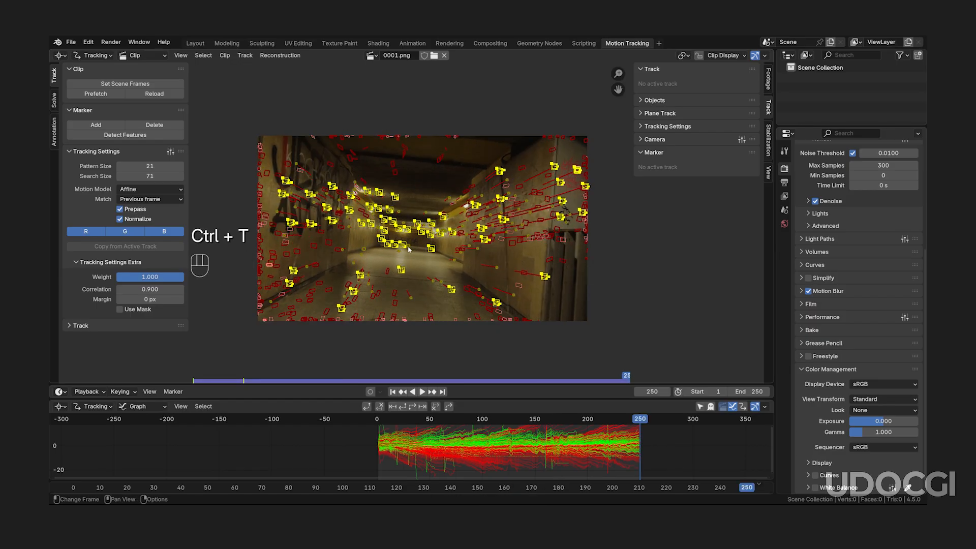
double_click(652, 391)
type("160")
key("Return")
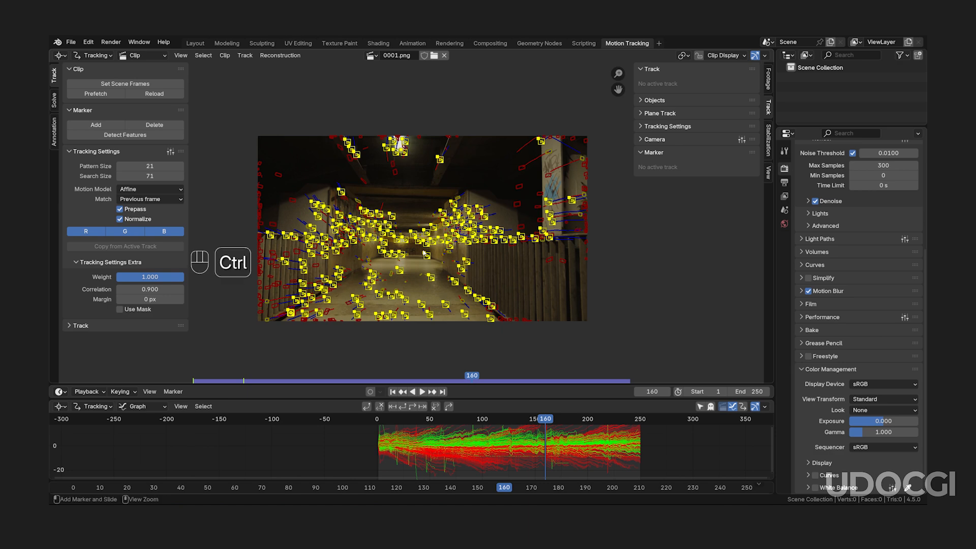
key("ctrl+shift+t")
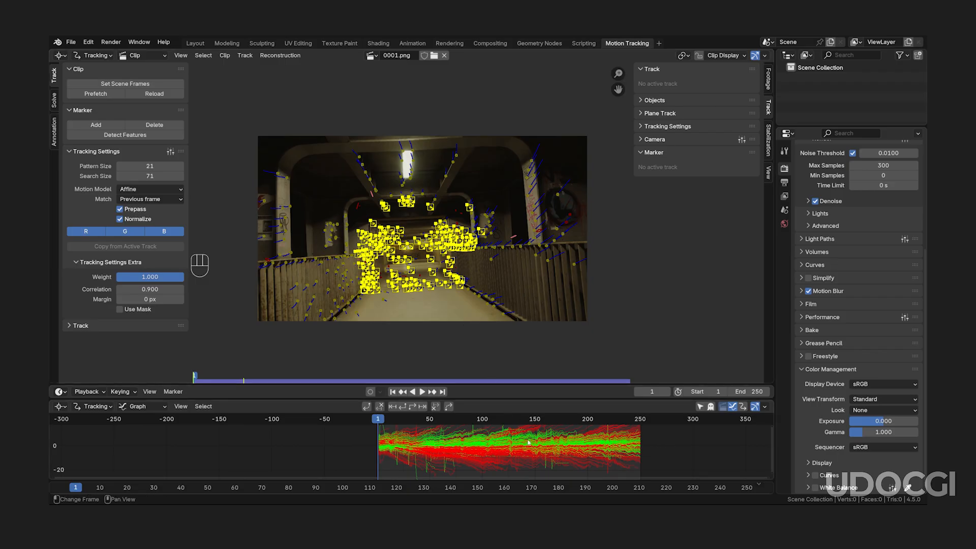
Step: Deselect all the tracking markers in the clip
scroll(531, 449, "down", 3)
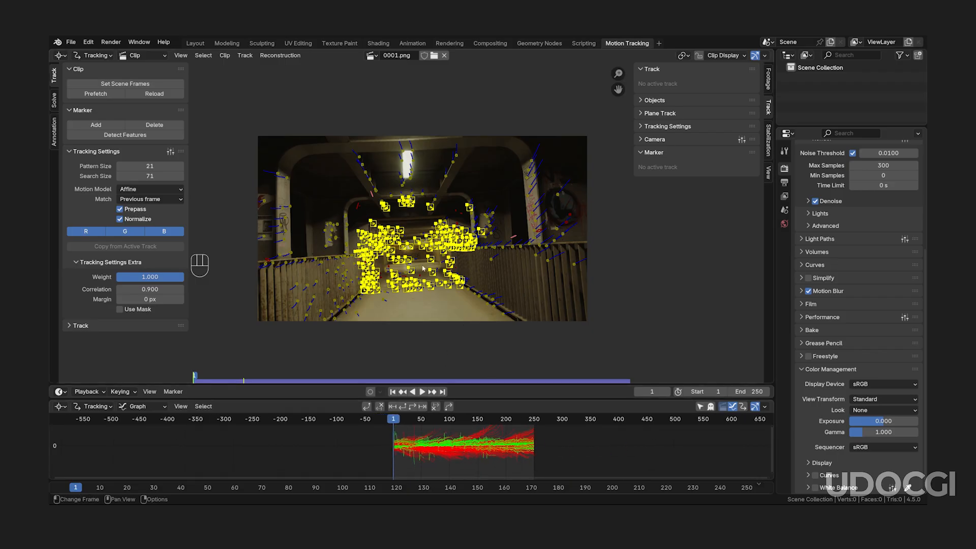
key("a")
key("a")
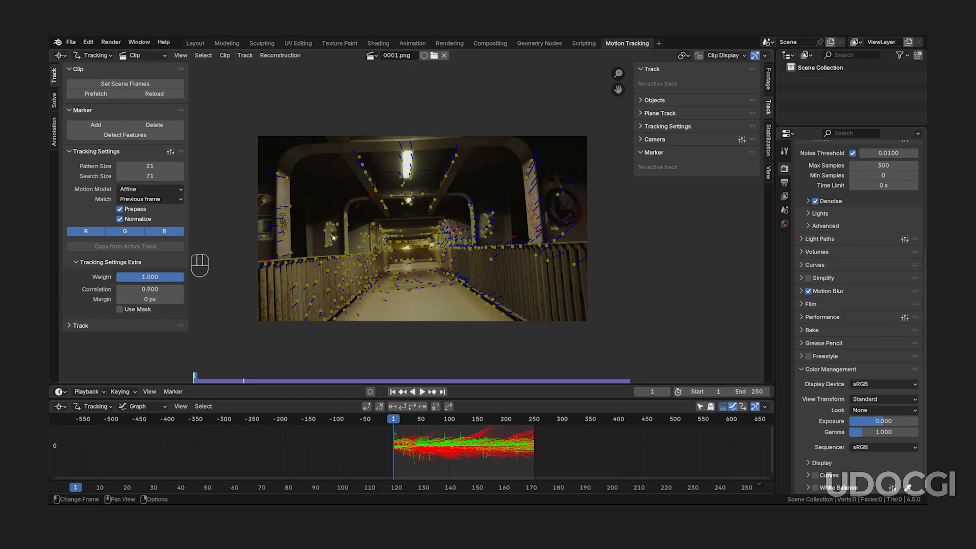
Step: Solve the camera motion with automatic Keyframe selection and refinement of Focal Length, Optical Center and Radial Distortion enabled
left_click(55, 100)
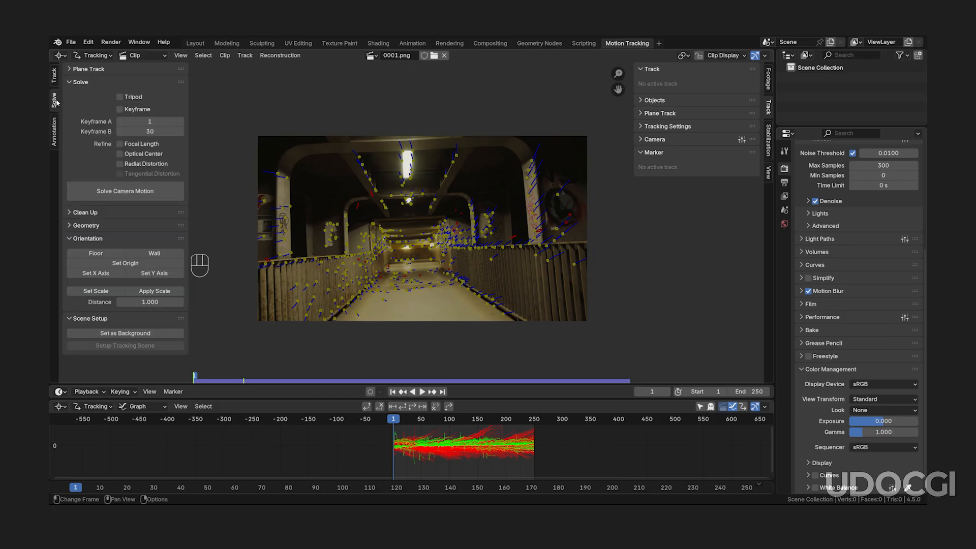
left_click(119, 109)
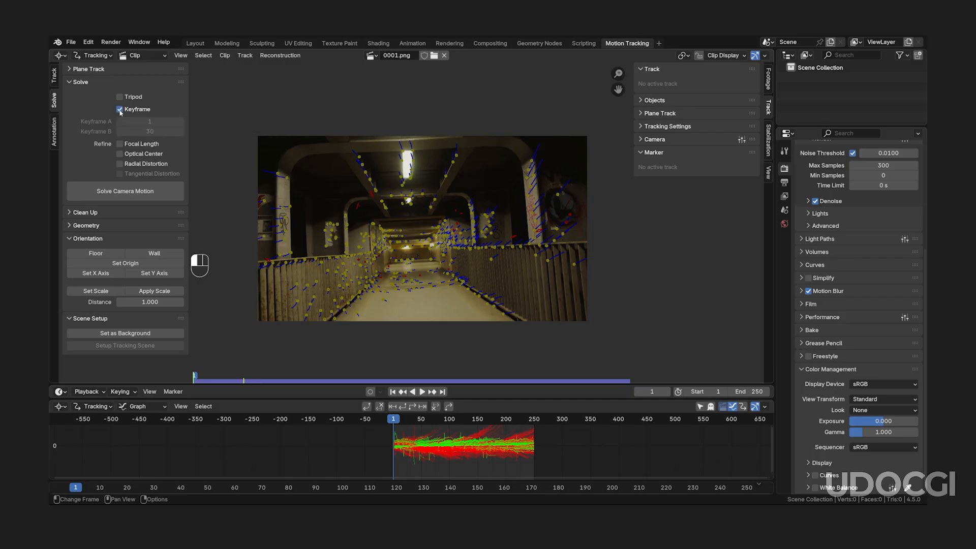
left_click(120, 143)
left_click_drag(121, 154, 120, 165)
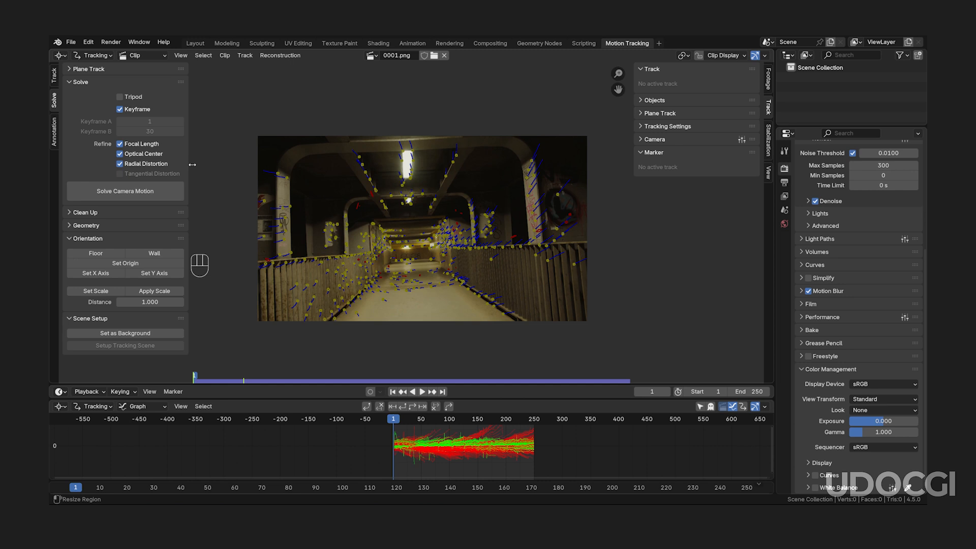
left_click(158, 191)
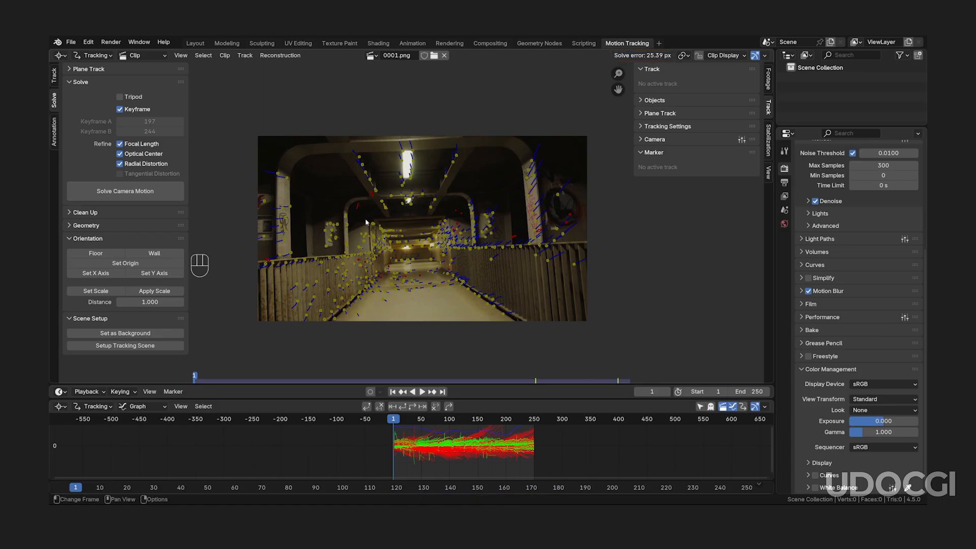
Step: Use Clean Tracks to select the tracks with a reprojection error above 50.560 and delete them
left_click(74, 214)
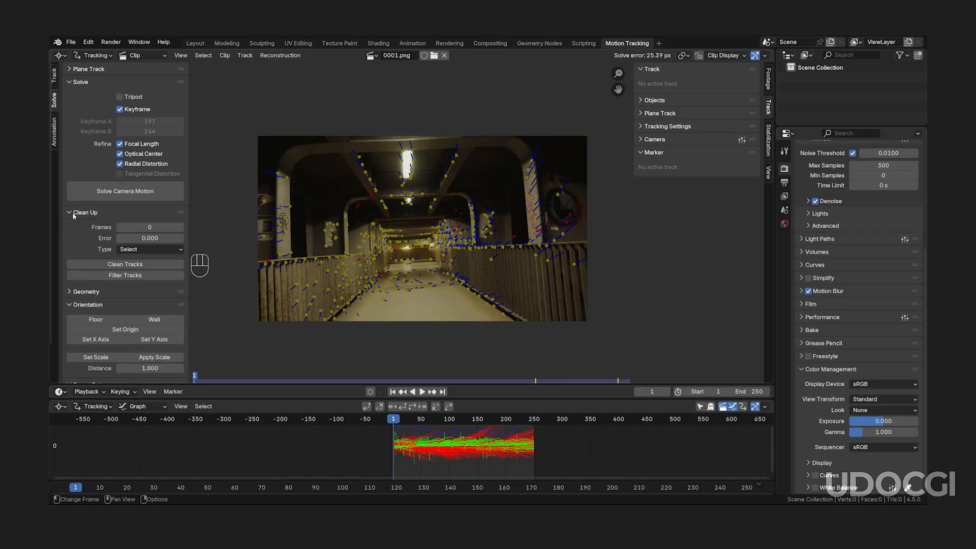
left_click(126, 269)
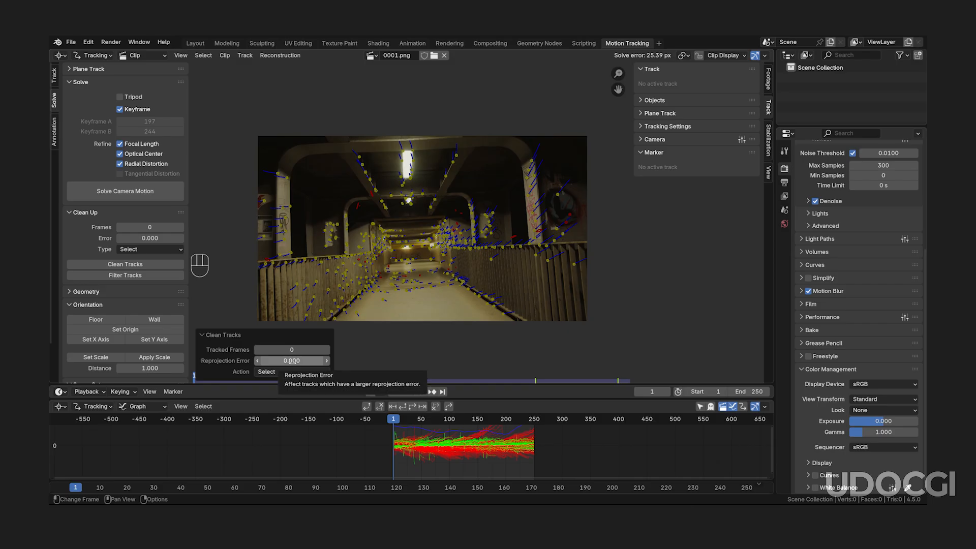
left_click_drag(291, 362, 331, 361)
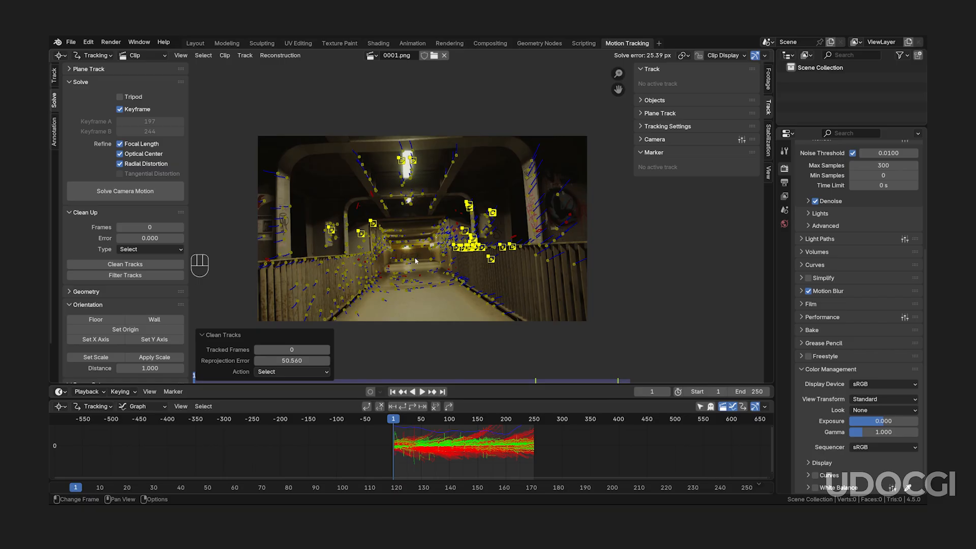
key("x")
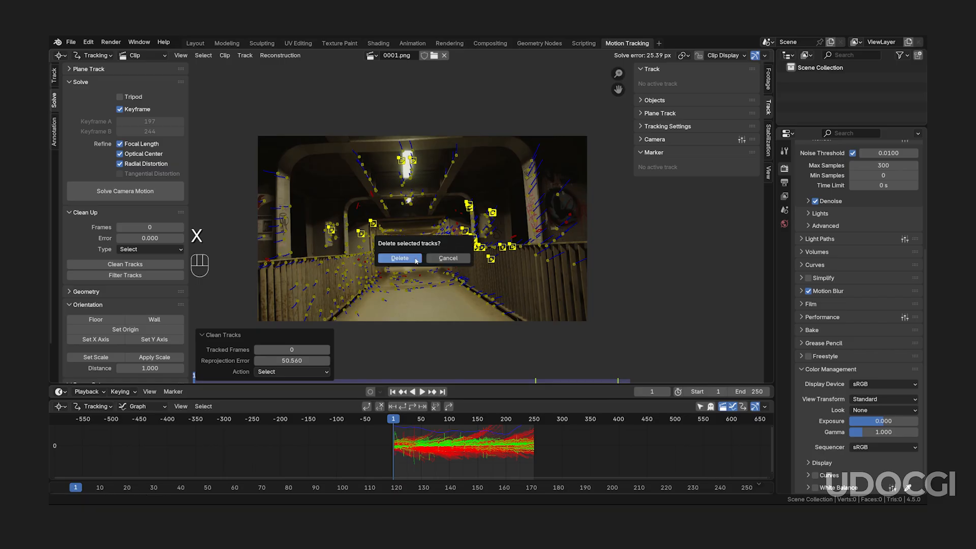
left_click(400, 258)
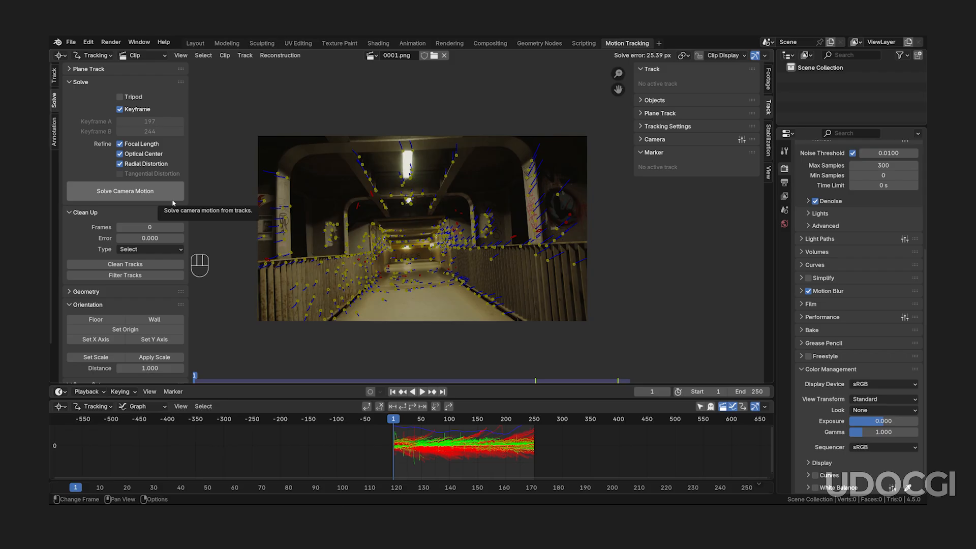
Step: Disable automatic Keyframe selection and solve the camera motion again with keyframes 197 and 244
left_click(119, 109)
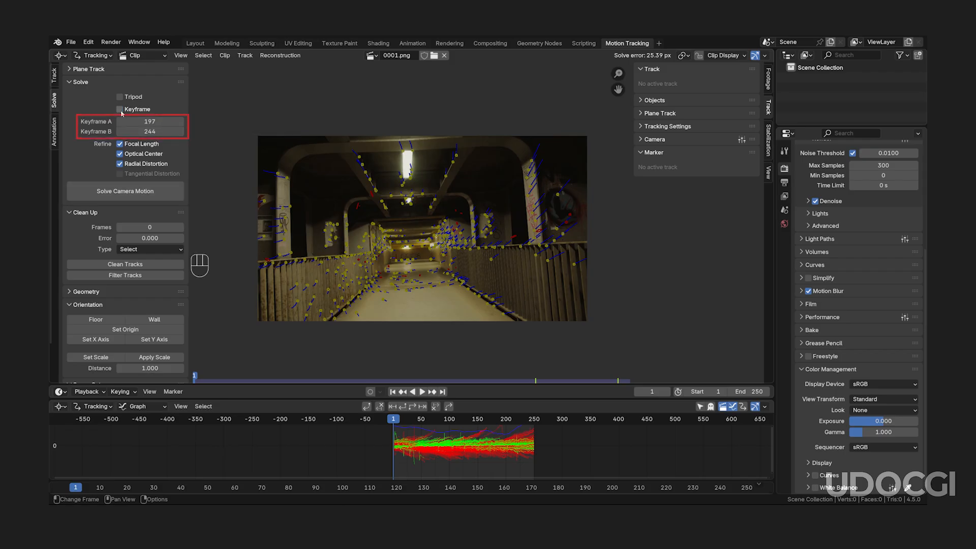
left_click(143, 122)
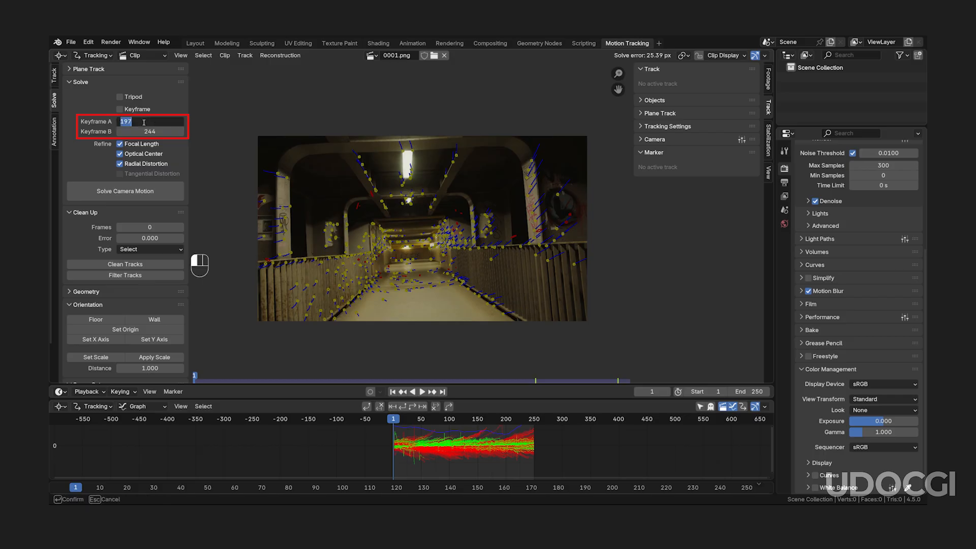
left_click(145, 131)
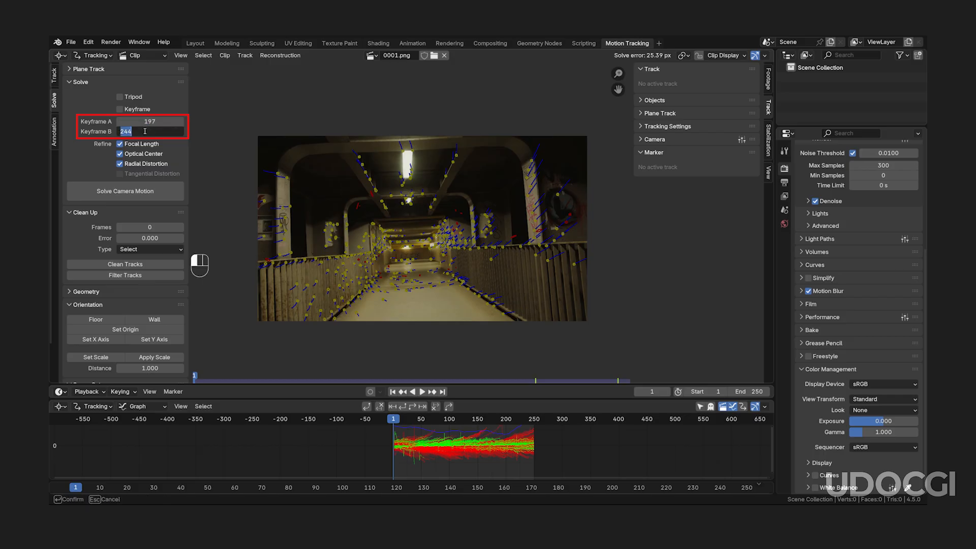
key("Return")
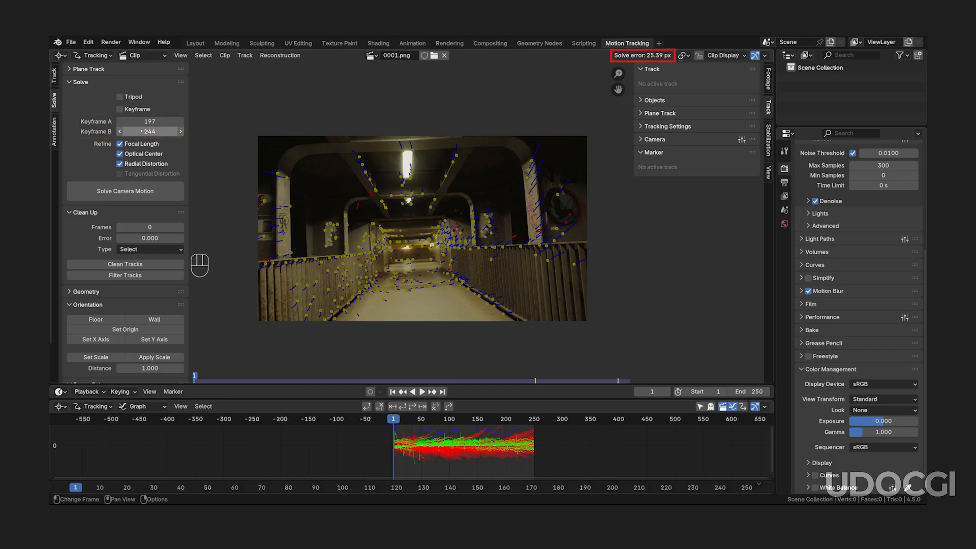
left_click(126, 199)
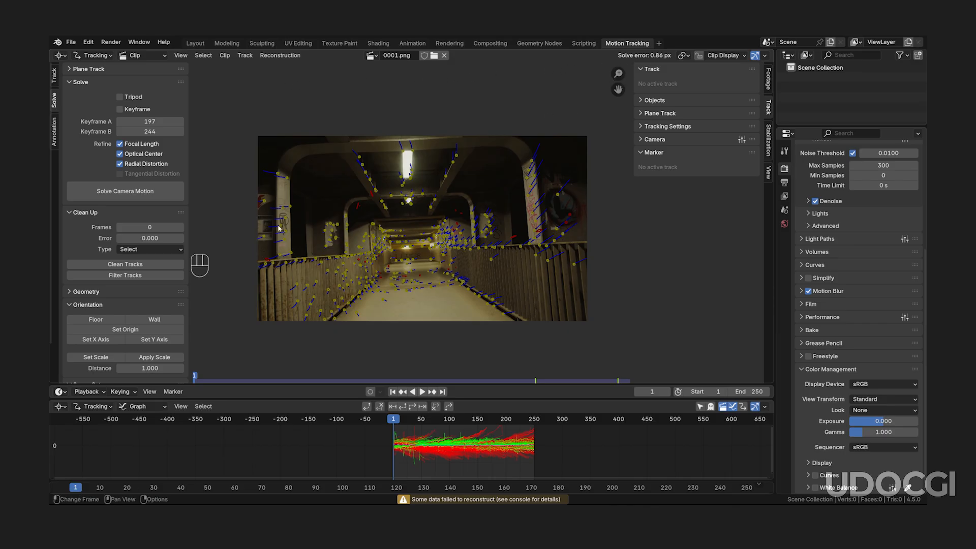
Step: Delete the few tracks with the highest reprojection error using Clean Tracks and solve the camera motion again
left_click(162, 266)
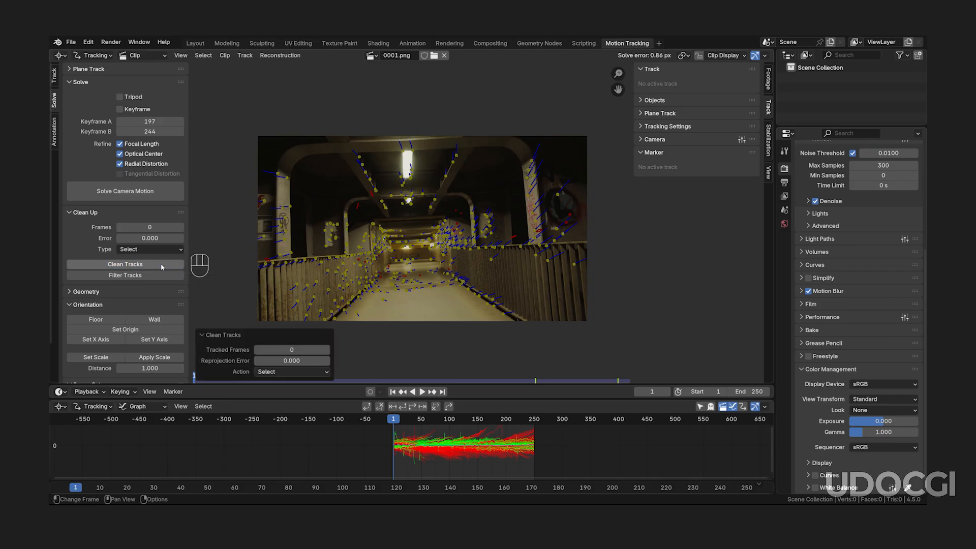
left_click_drag(292, 360, 292, 360)
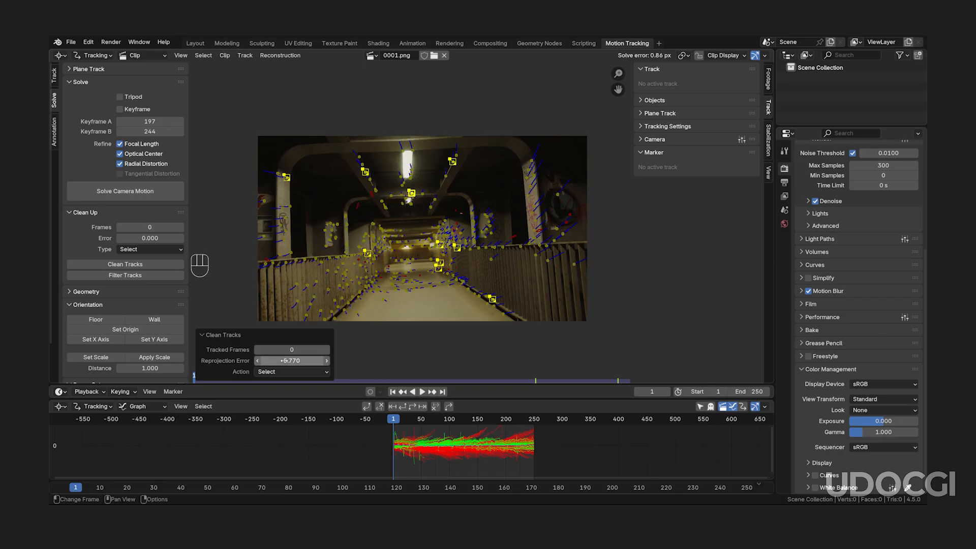
key("x")
left_click(398, 243)
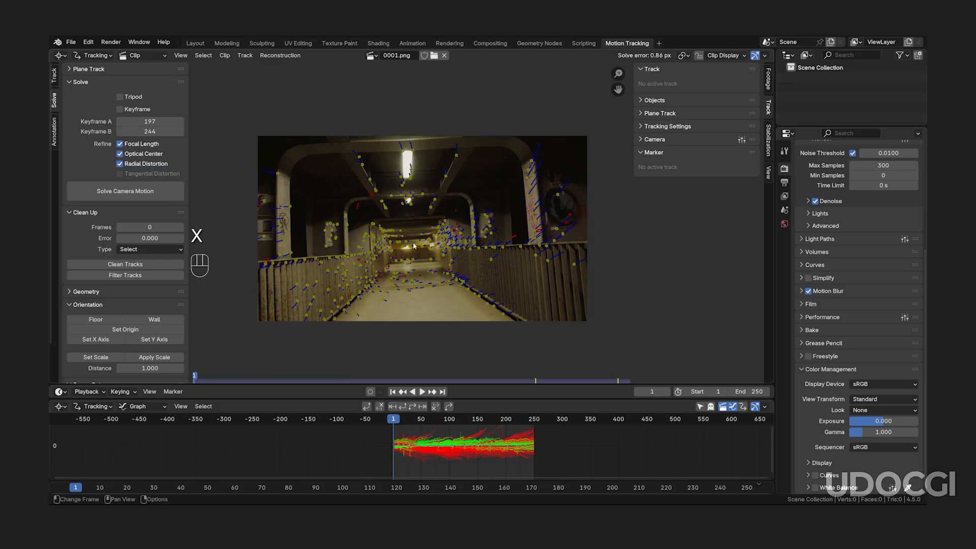
left_click(132, 199)
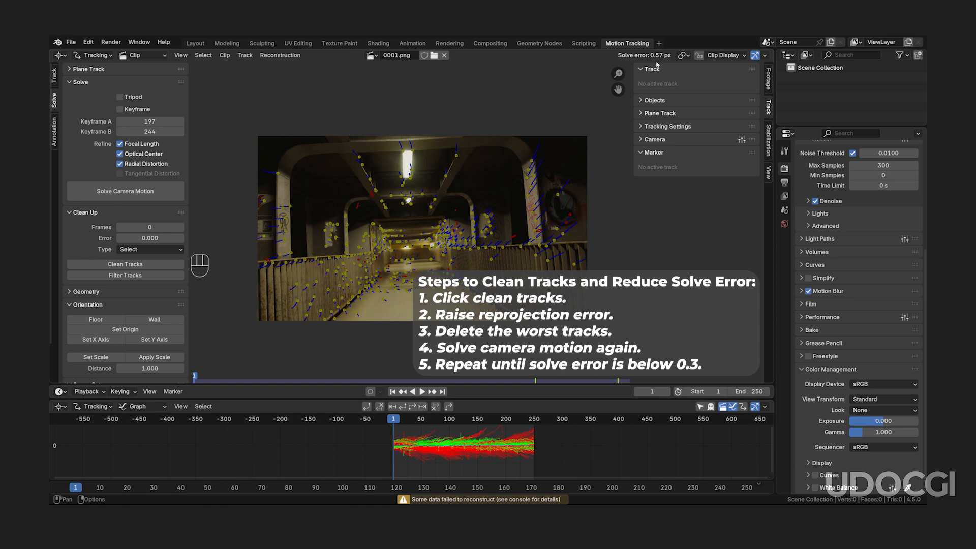
Step: Delete the tracks with a reprojection error above 1.390 using Clean Tracks and re-solve the camera motion
left_click(125, 263)
left_click_drag(278, 360, 316, 360)
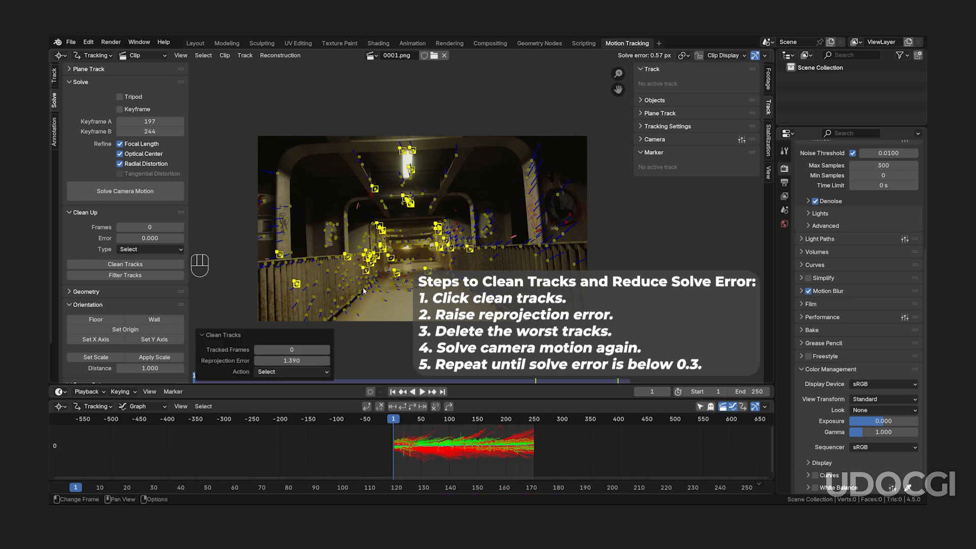
key("x")
left_click(405, 241)
left_click(125, 190)
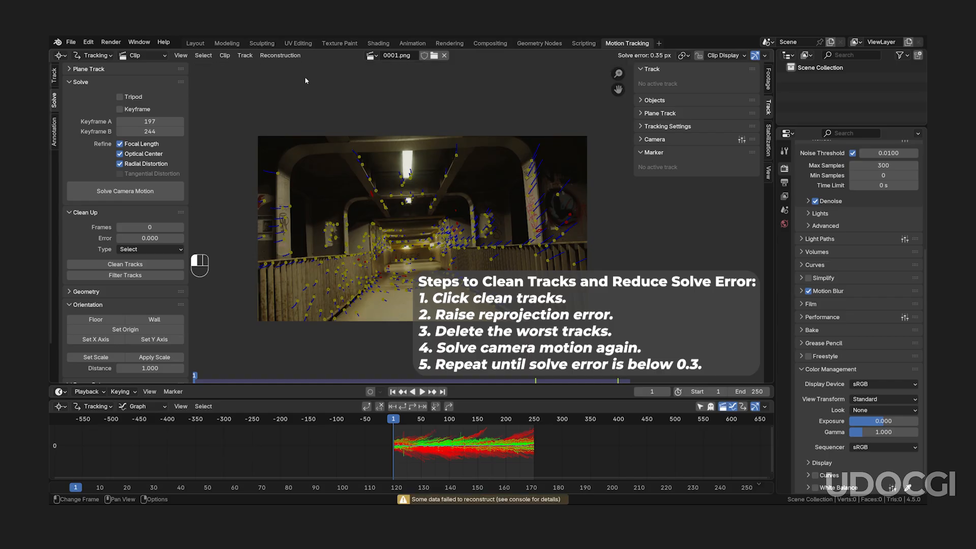
Step: Clean out another round of high-error tracks and solve the camera motion once more
left_click(172, 264)
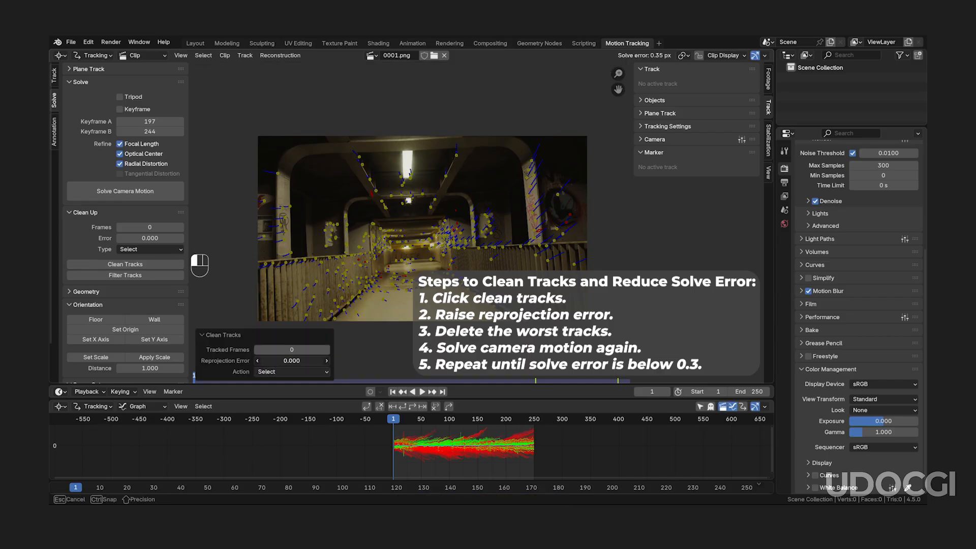
key("x")
left_click(125, 190)
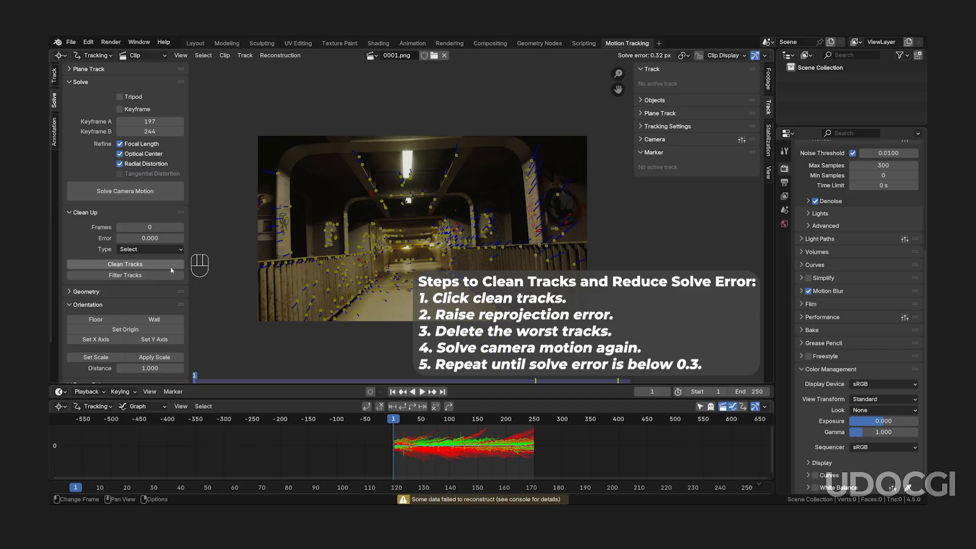
Step: Delete the tracks with a reprojection error above 0.780 using Clean Tracks and solve the camera motion again
left_click(125, 263)
key("x")
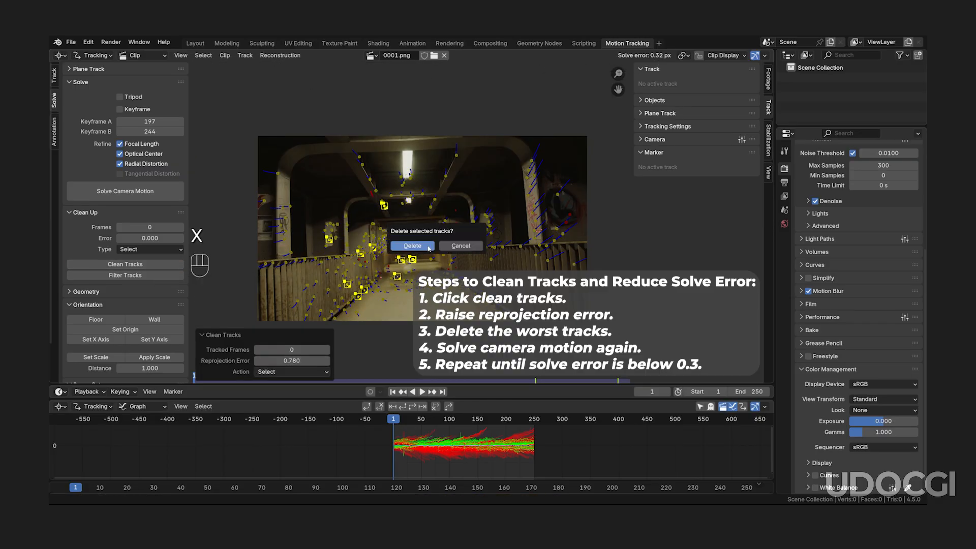
left_click(401, 246)
left_click(166, 196)
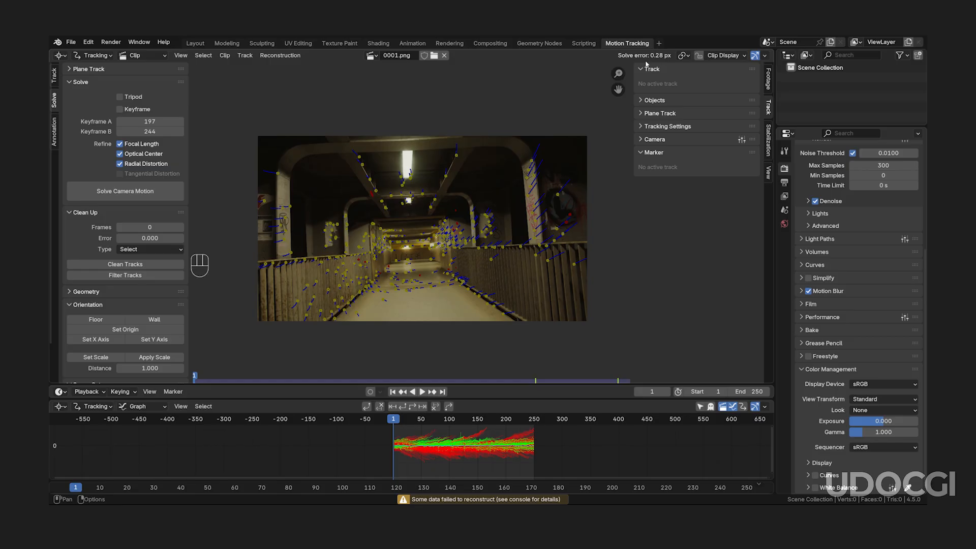
Step: Check the info log and the system console for the names of the tracks that could not be reconstructed, then close both
left_click(493, 499)
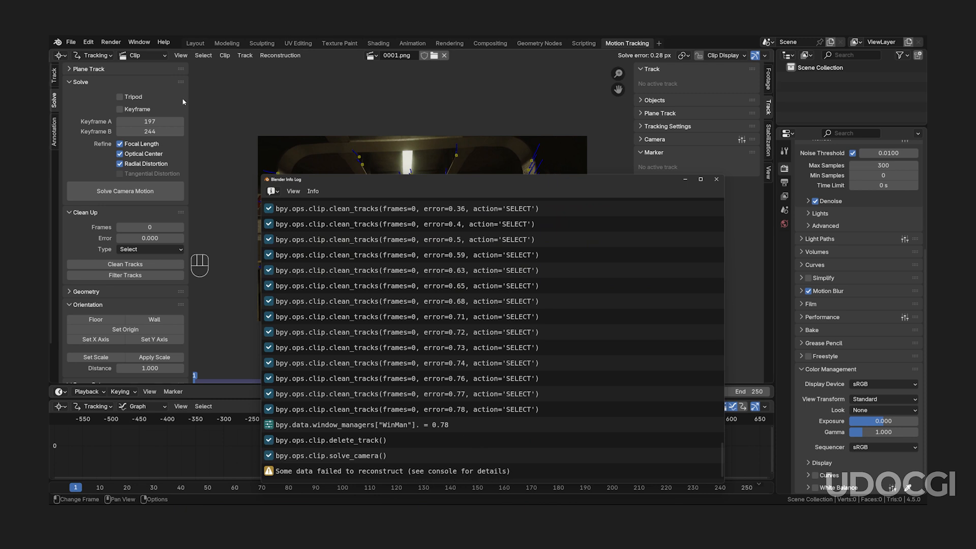
left_click(138, 42)
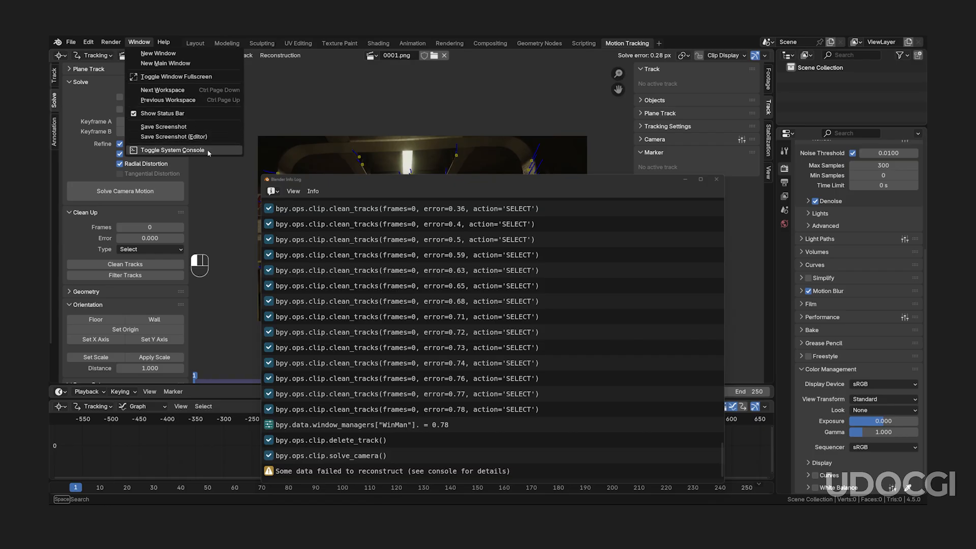
left_click(173, 150)
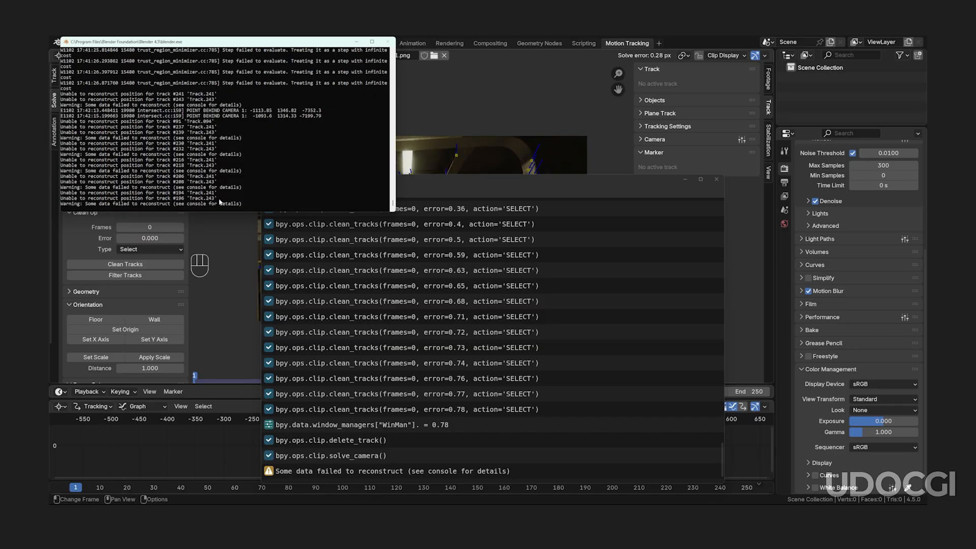
left_click(222, 289)
left_click(715, 180)
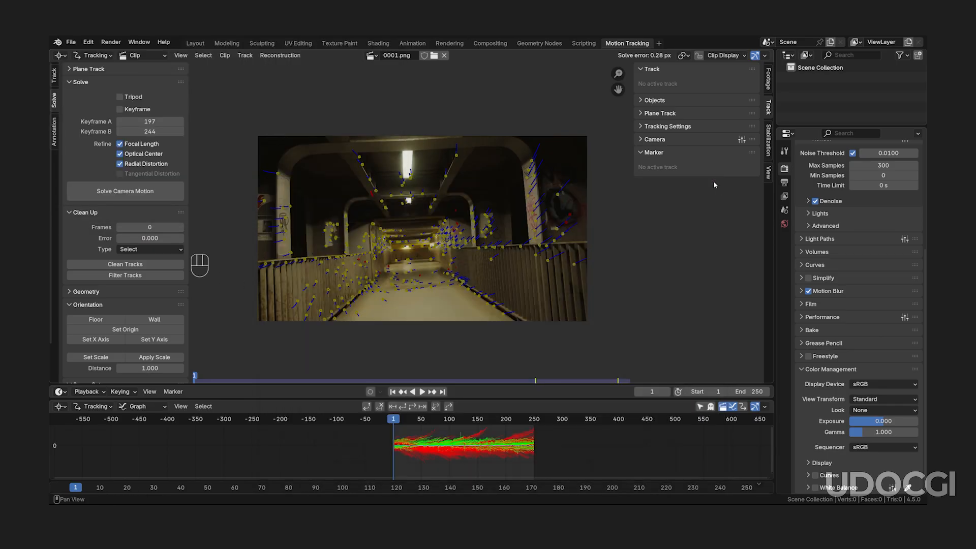
Step: Switch the lower tracking editor to the Dope Sheet view, enlarge it and sort its tracks by Name
left_click(158, 405)
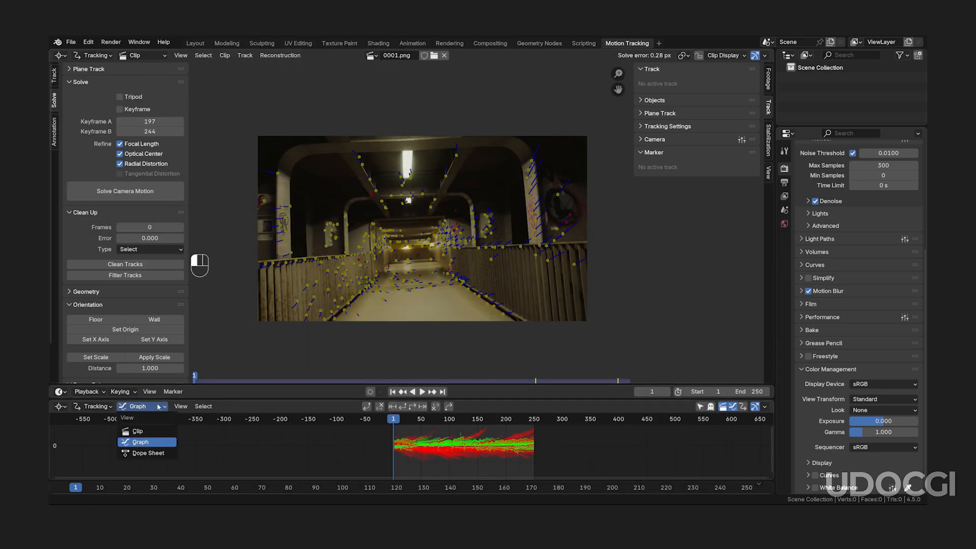
left_click(127, 453)
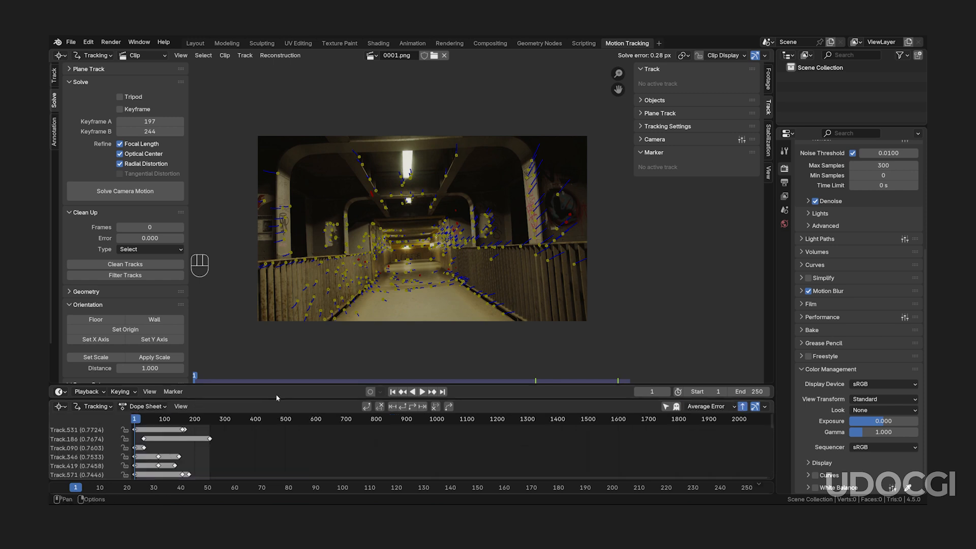
left_click_drag(299, 385, 308, 340)
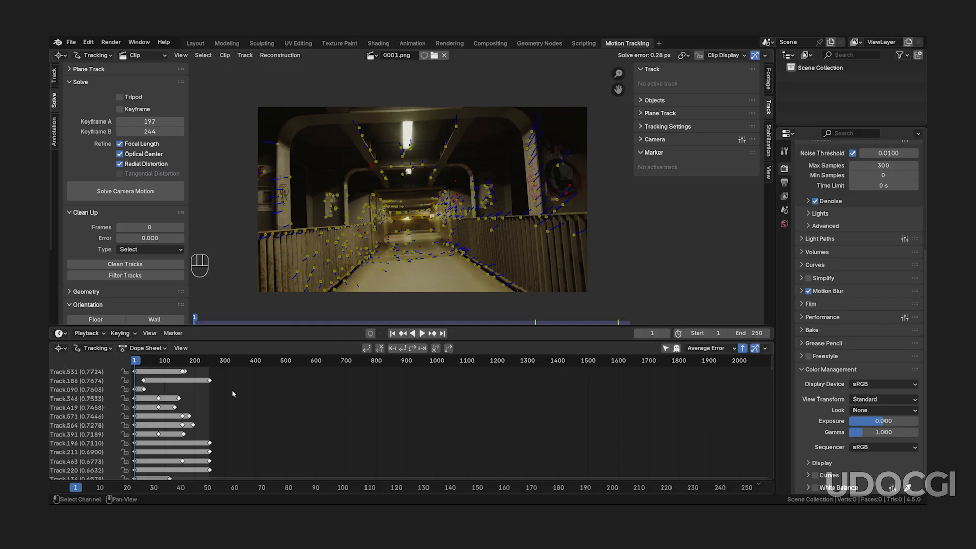
left_click(715, 353)
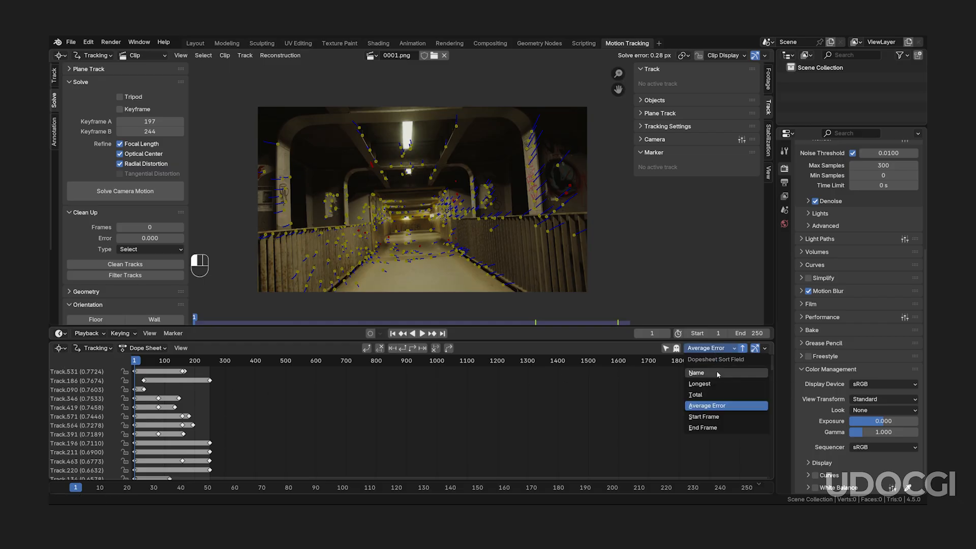
left_click(717, 373)
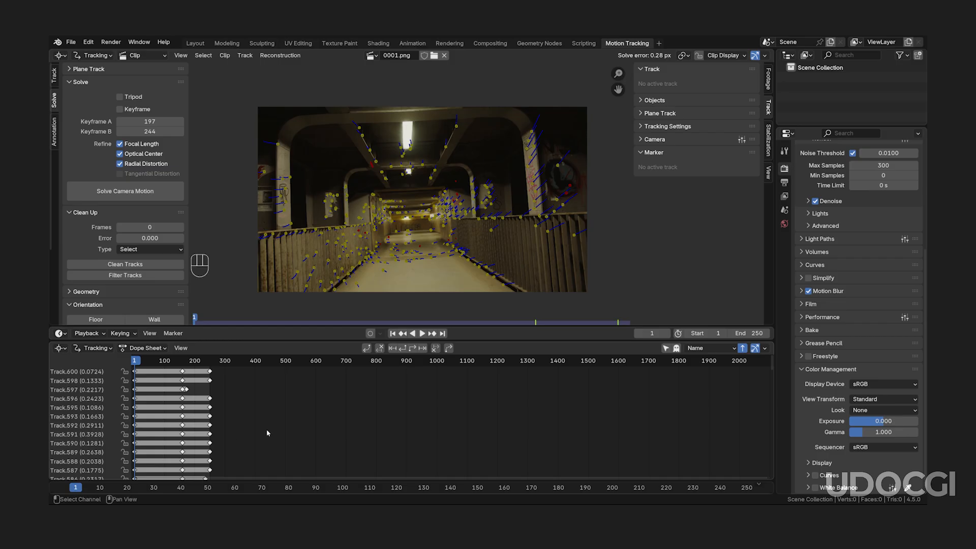
Step: Locate Track.241 and Track.243 in the Dope Sheet's track list and delete both
scroll(267, 432, "down", 10, "shift")
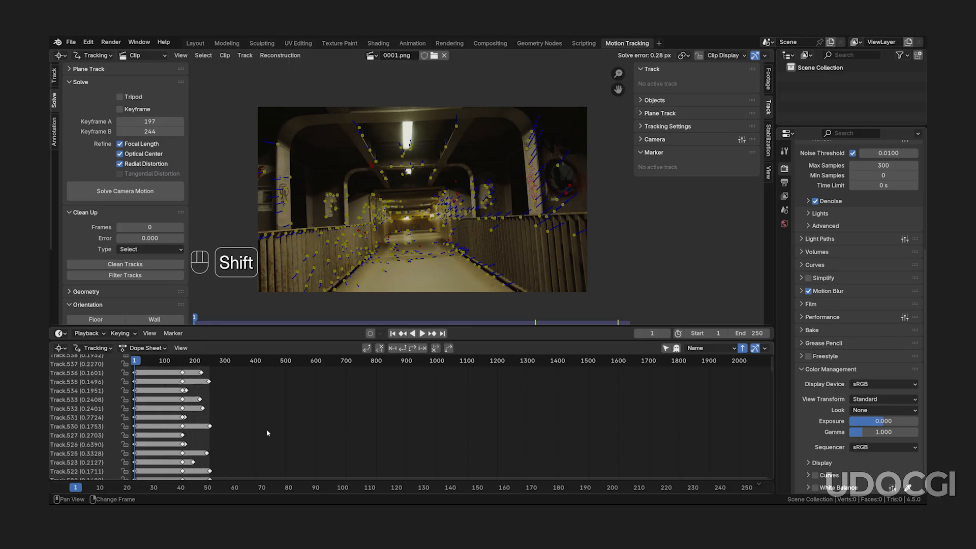
scroll(267, 432, "down", 20, "shift")
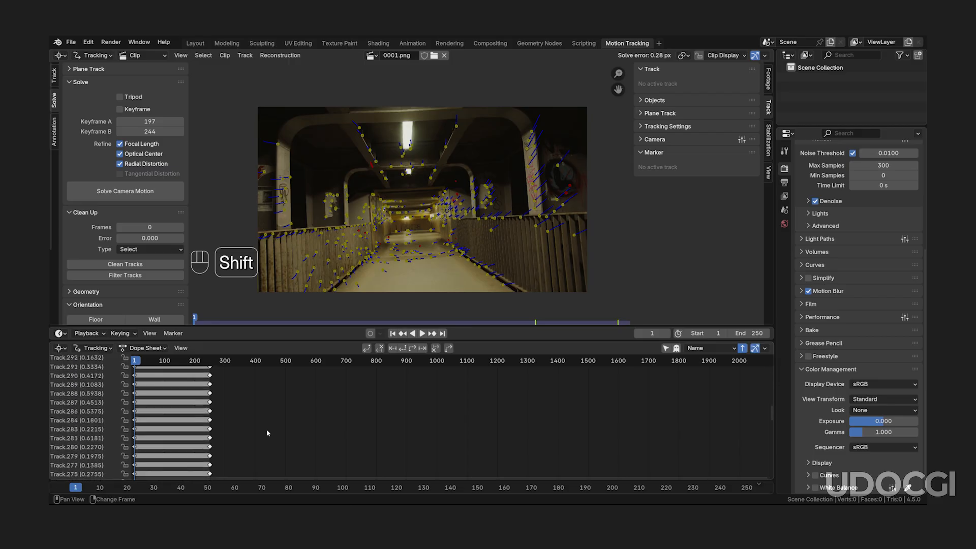
scroll(268, 432, "down", 6, "shift")
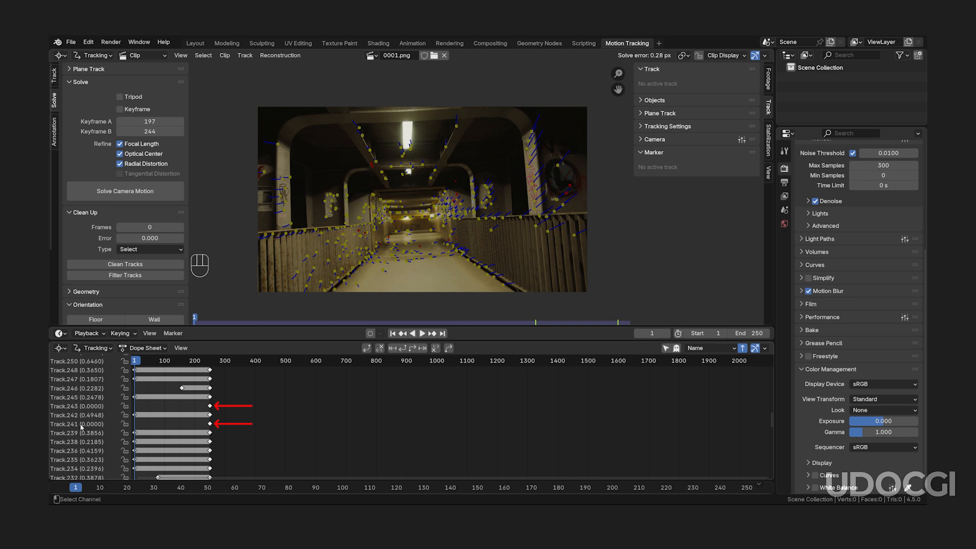
left_click(81, 425)
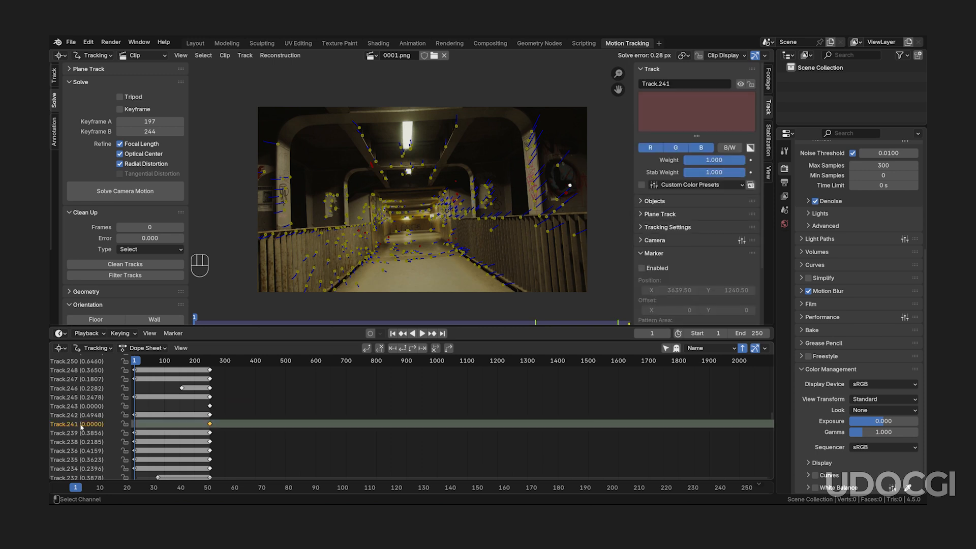
key("x")
left_click(197, 424)
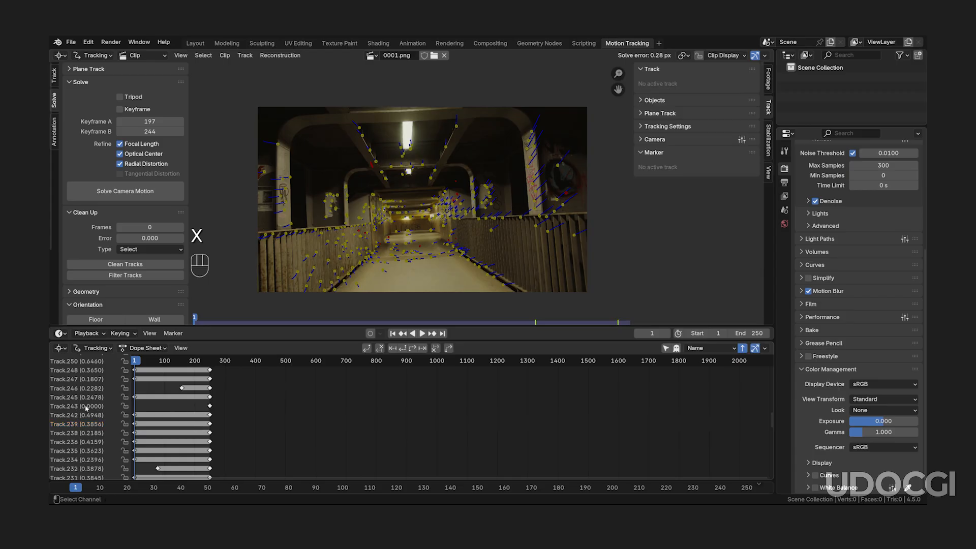
left_click(202, 407)
key("x")
left_click(202, 405)
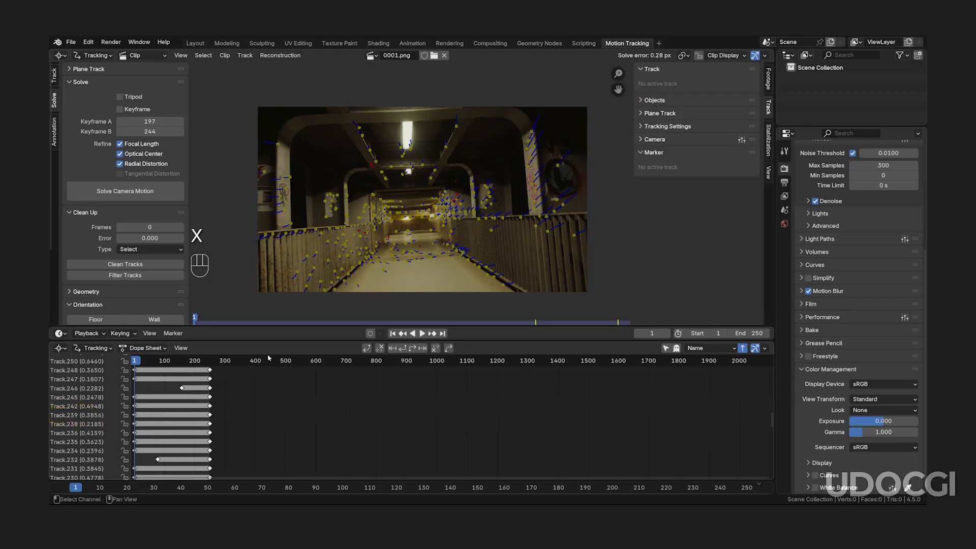
Step: Shrink the Dope Sheet area, solve the camera motion again and return the lower tracking editor to the Graph view
left_click_drag(306, 328, 306, 369)
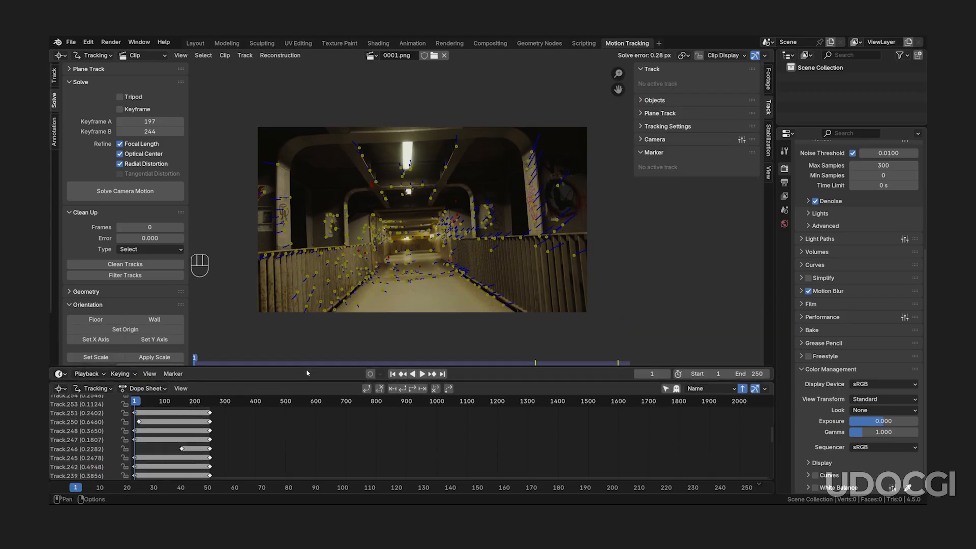
left_click(135, 201)
left_click(145, 388)
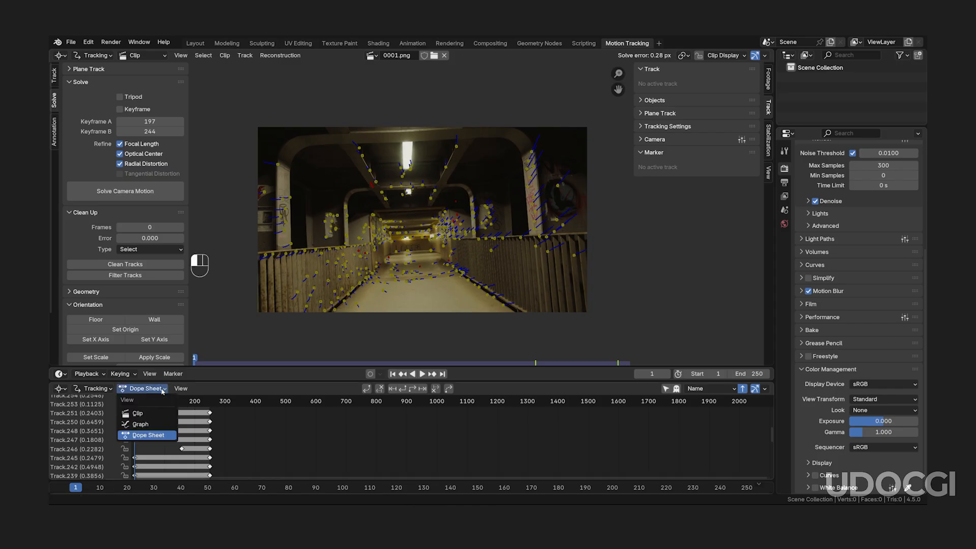
left_click(153, 423)
scroll(391, 428, "down", 7)
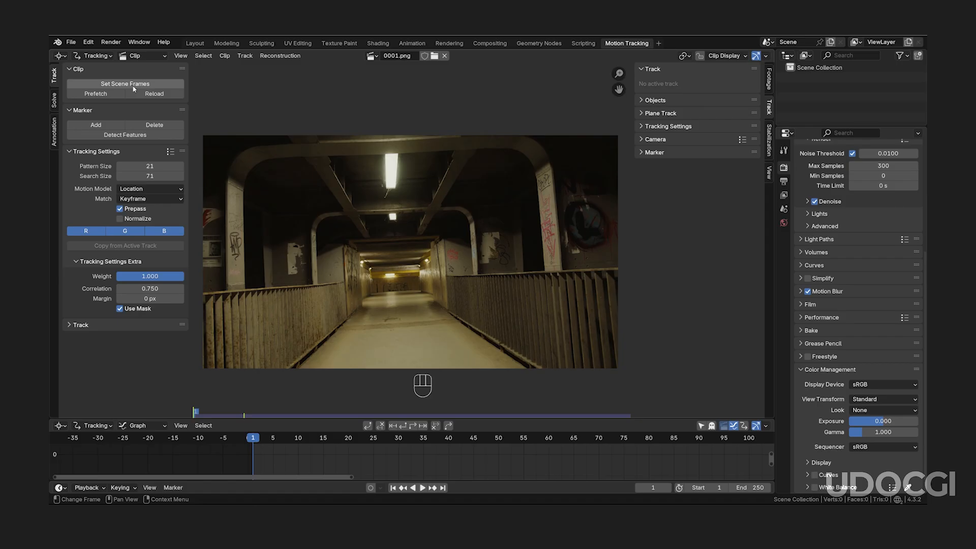
Step: Set the scene frames to match the tunnel clip in the untracked project and prefetch its frames
left_click(134, 88)
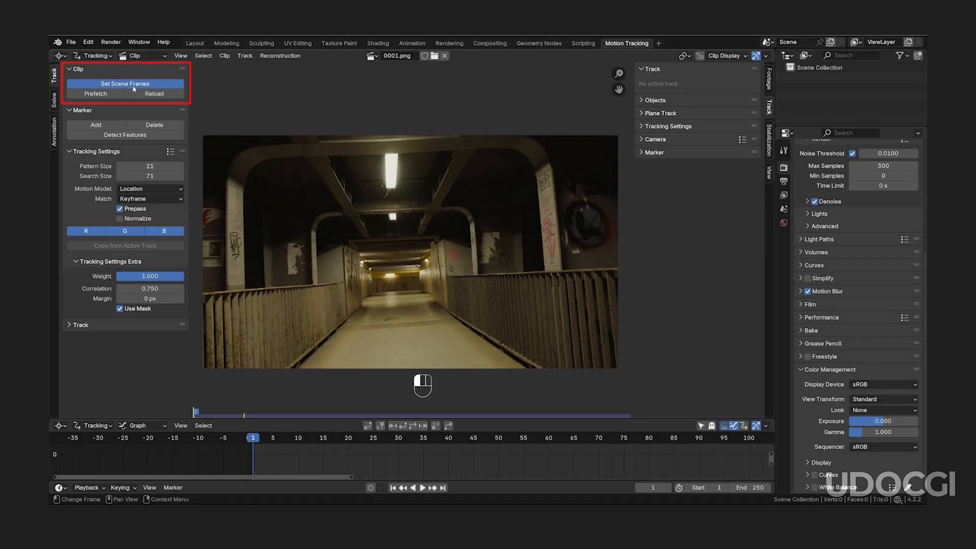
left_click(119, 97)
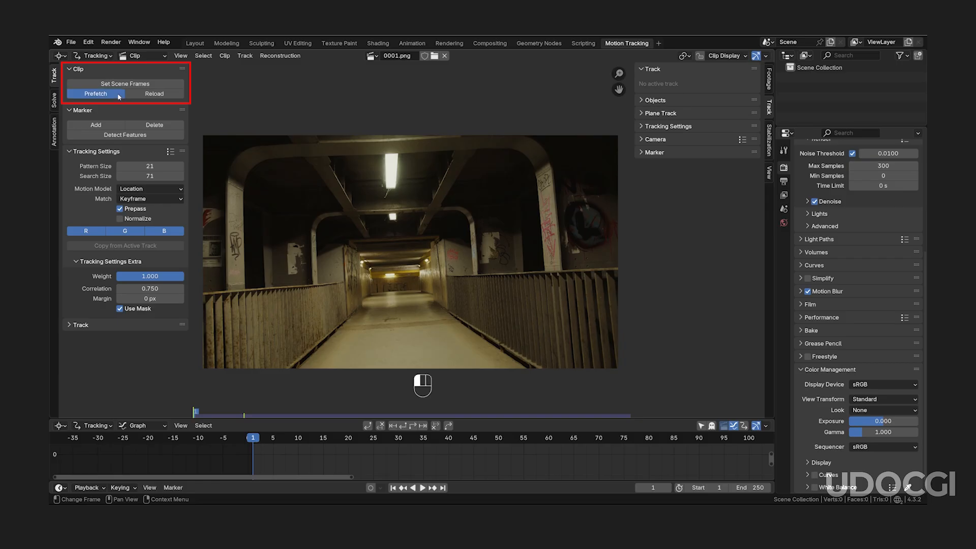